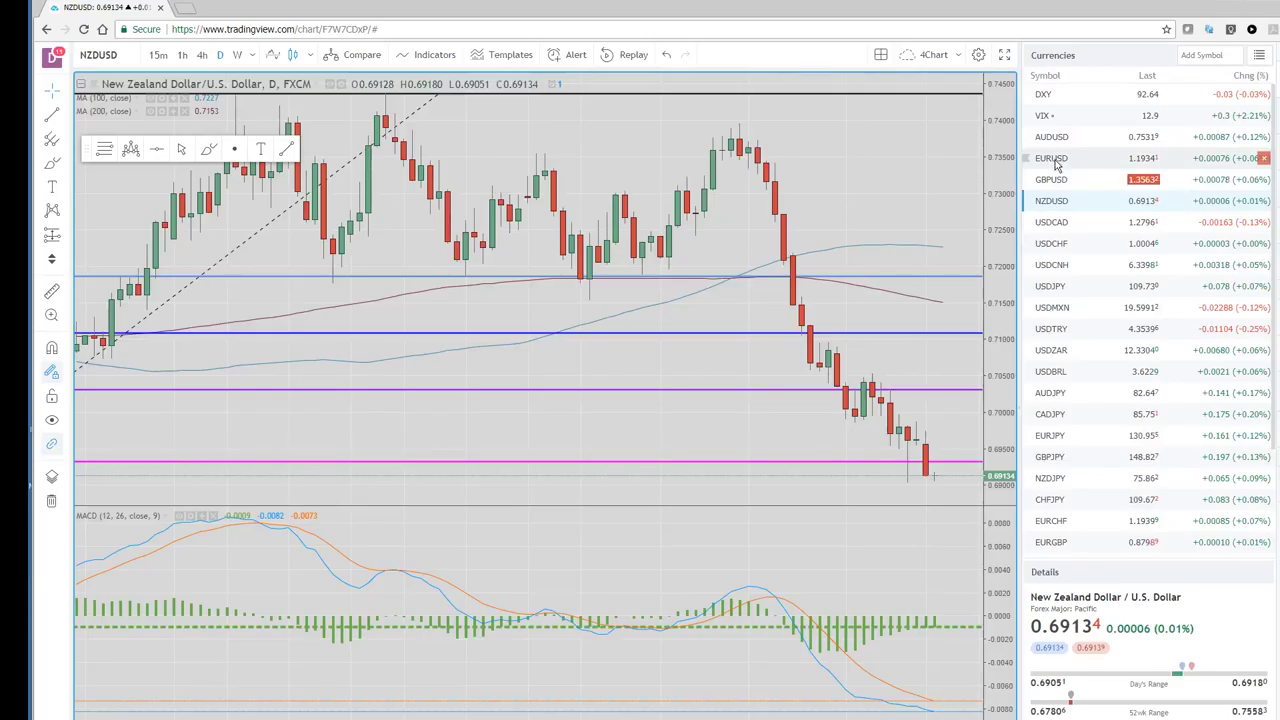
- Switch to EURUSD, study the 60-minute pane of the four-timeframe layout, then maximize the daily pane
left_click(1052, 160)
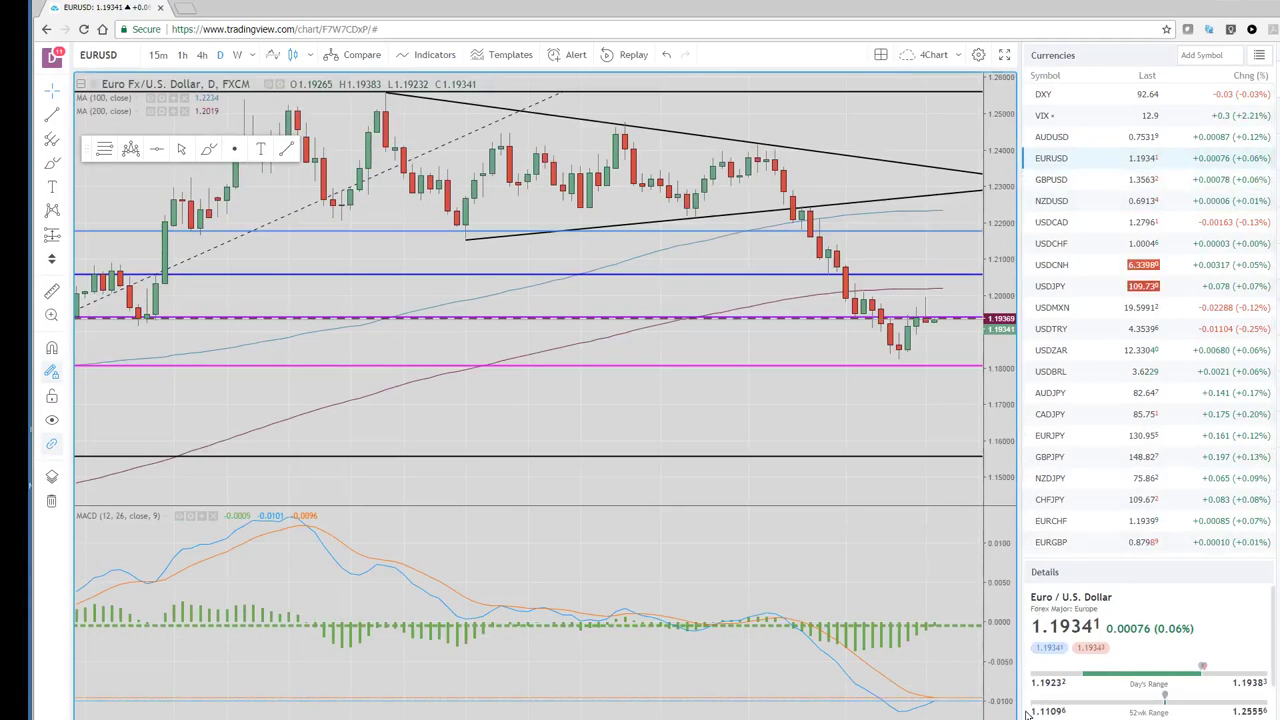
key("alt+Return")
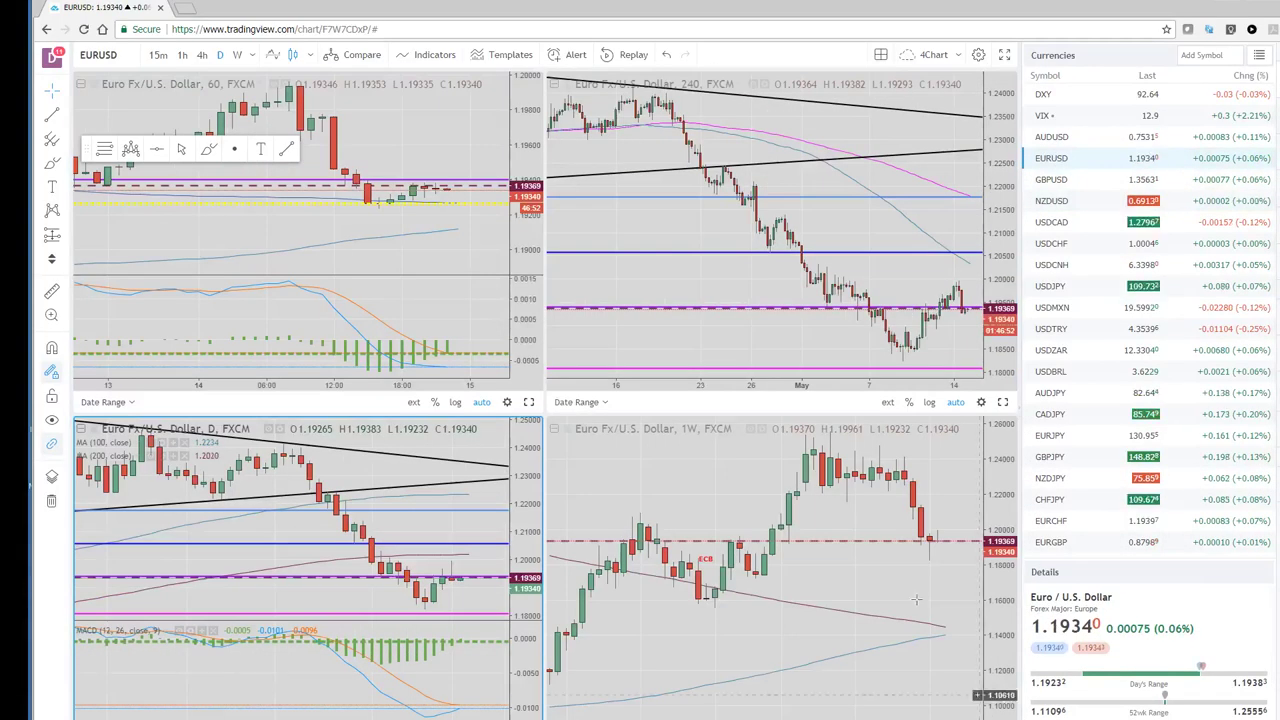
left_click(529, 402)
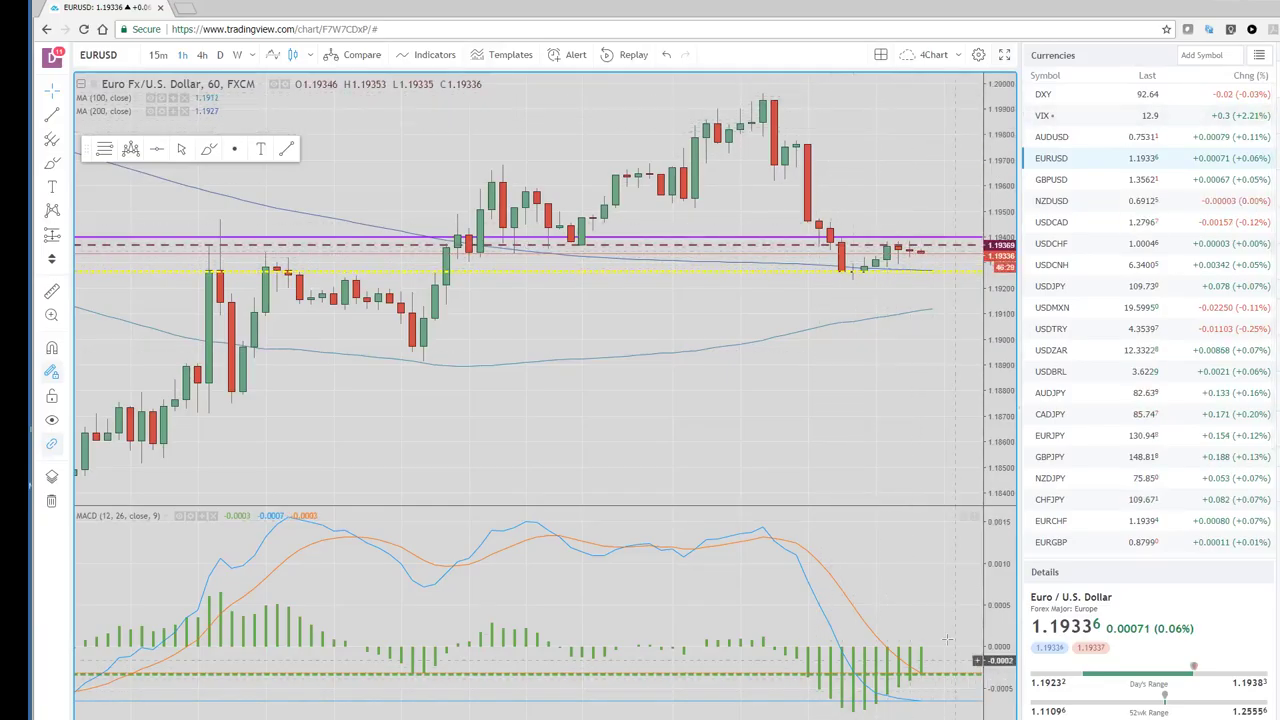
key("alt+Return")
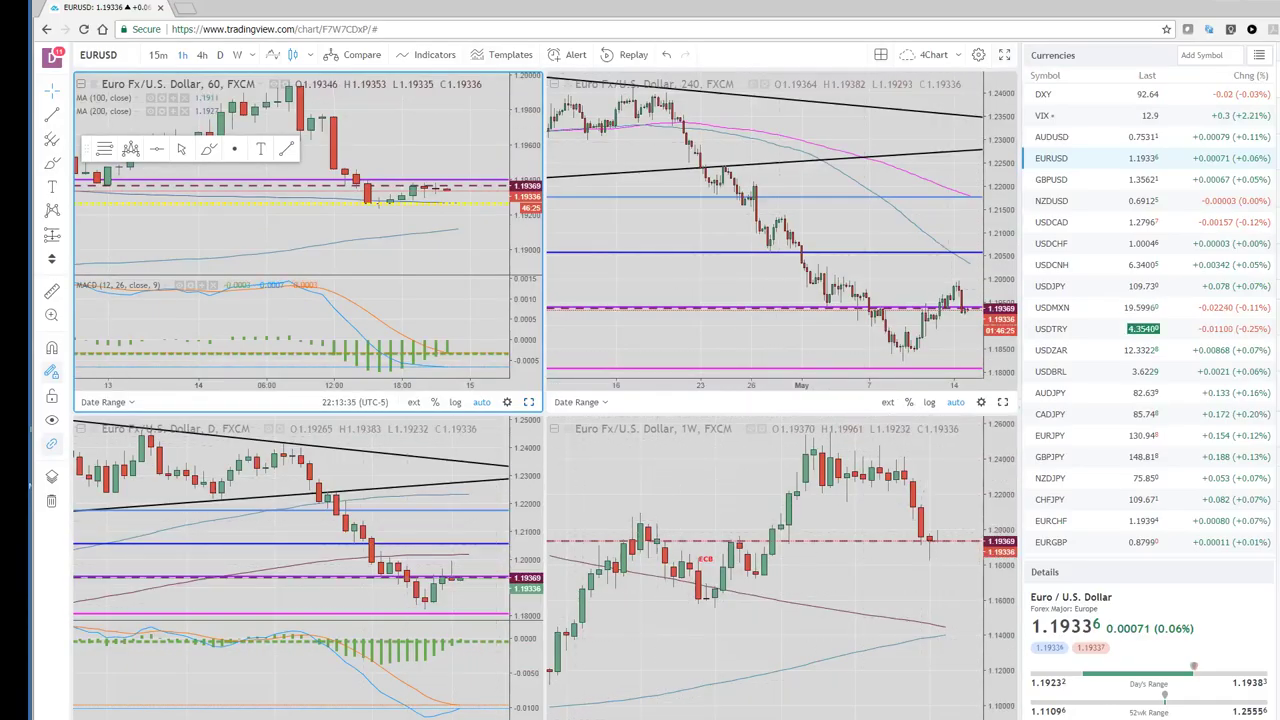
key("alt+Return")
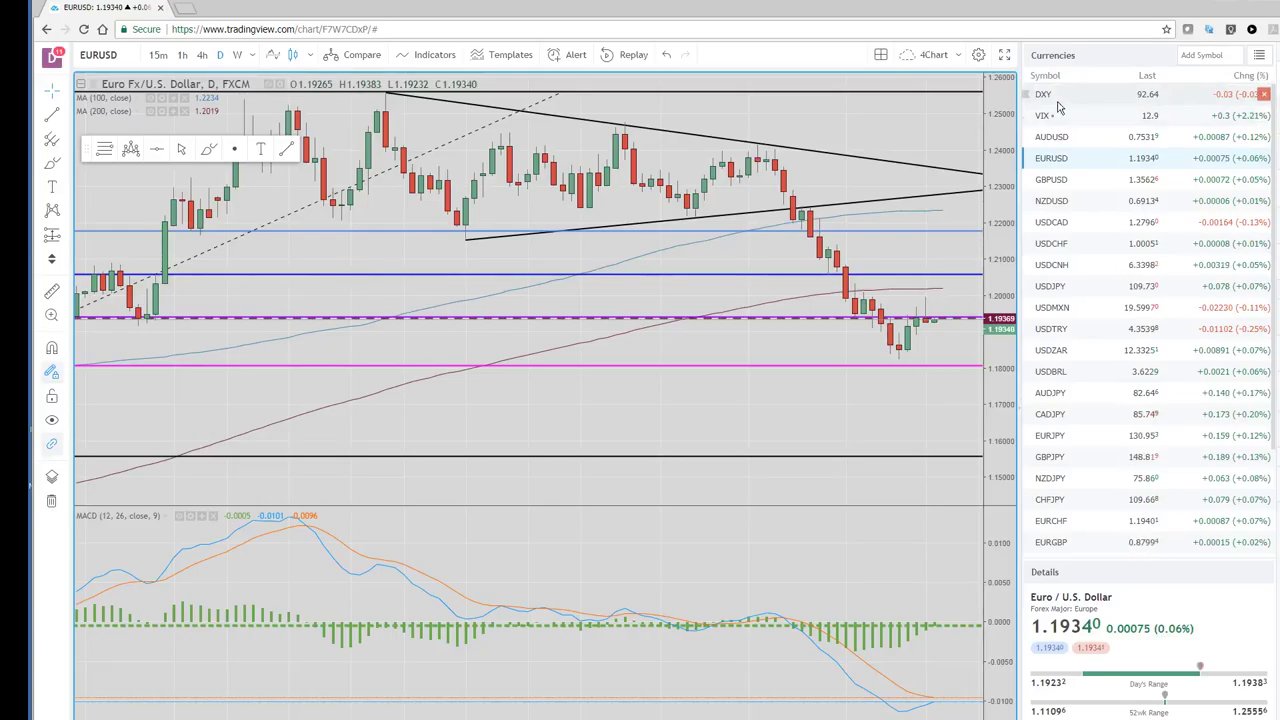
- Switch to the DXY dollar index daily chart and zoom out
left_click(1058, 105)
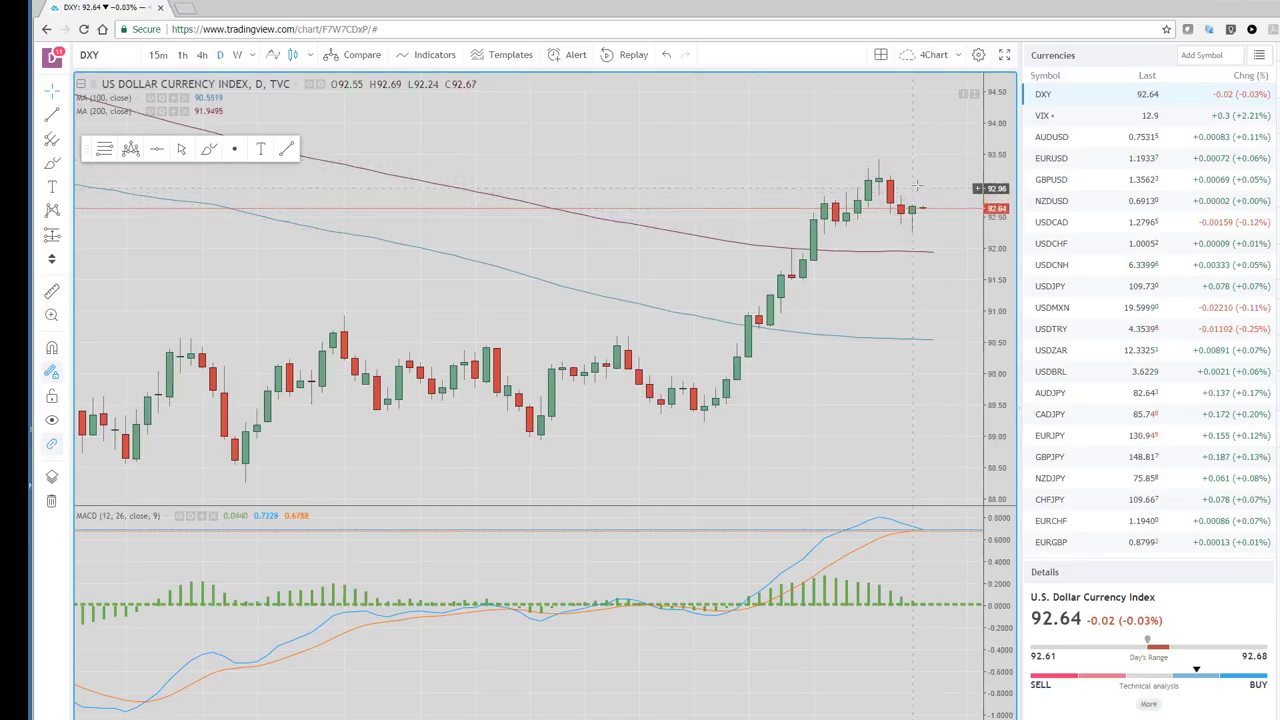
scroll(935, 257, "down", 2)
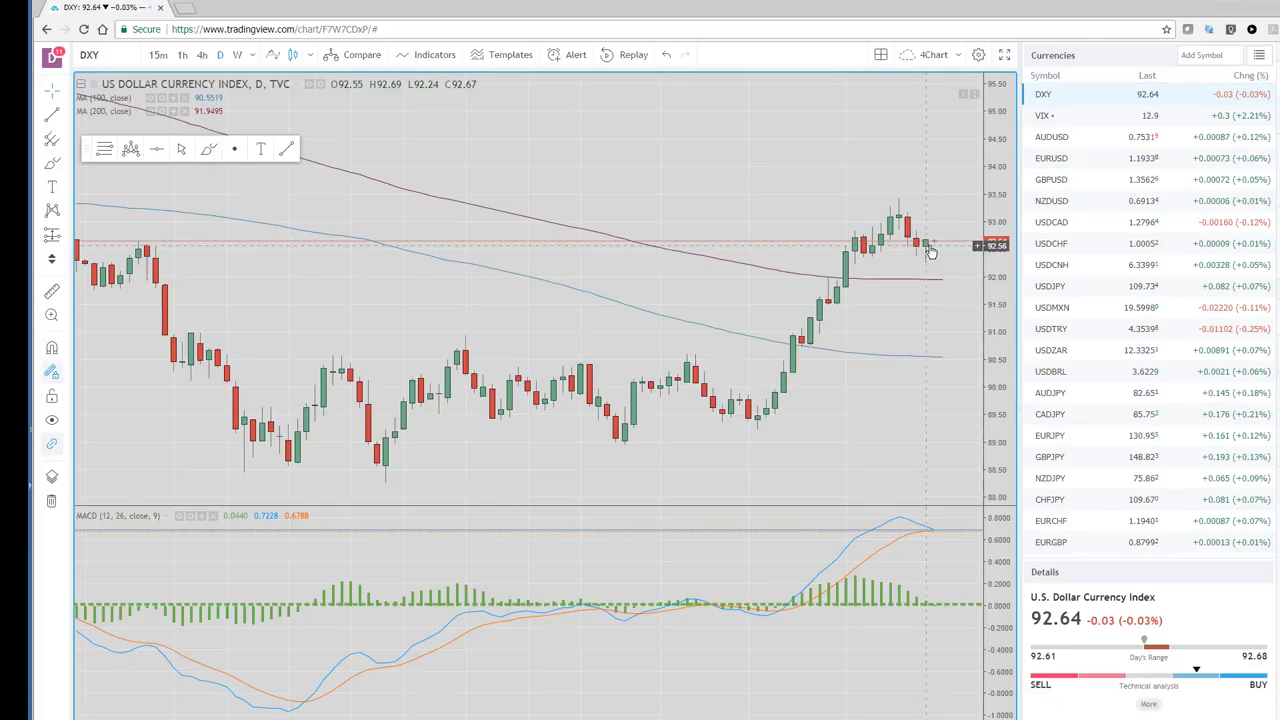
- Return to the EURUSD daily chart and zoom in, then move on to USDCHF
left_click(1050, 165)
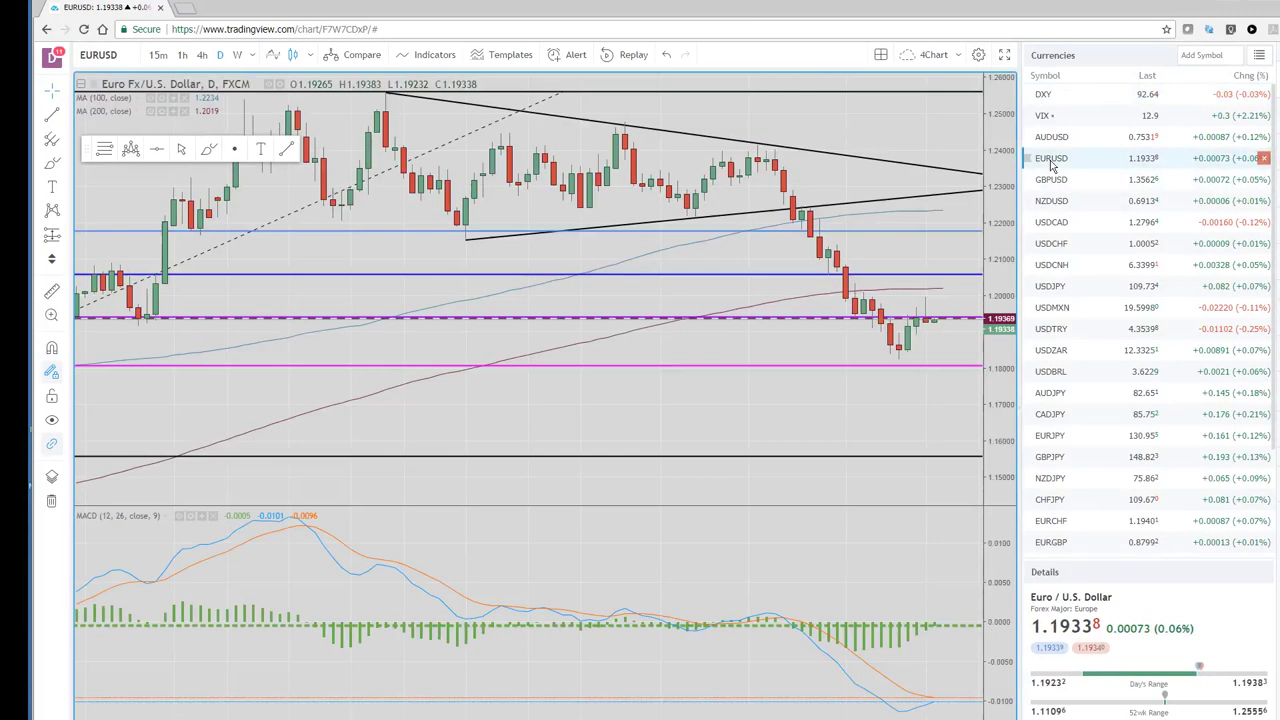
scroll(905, 385, "up", 3)
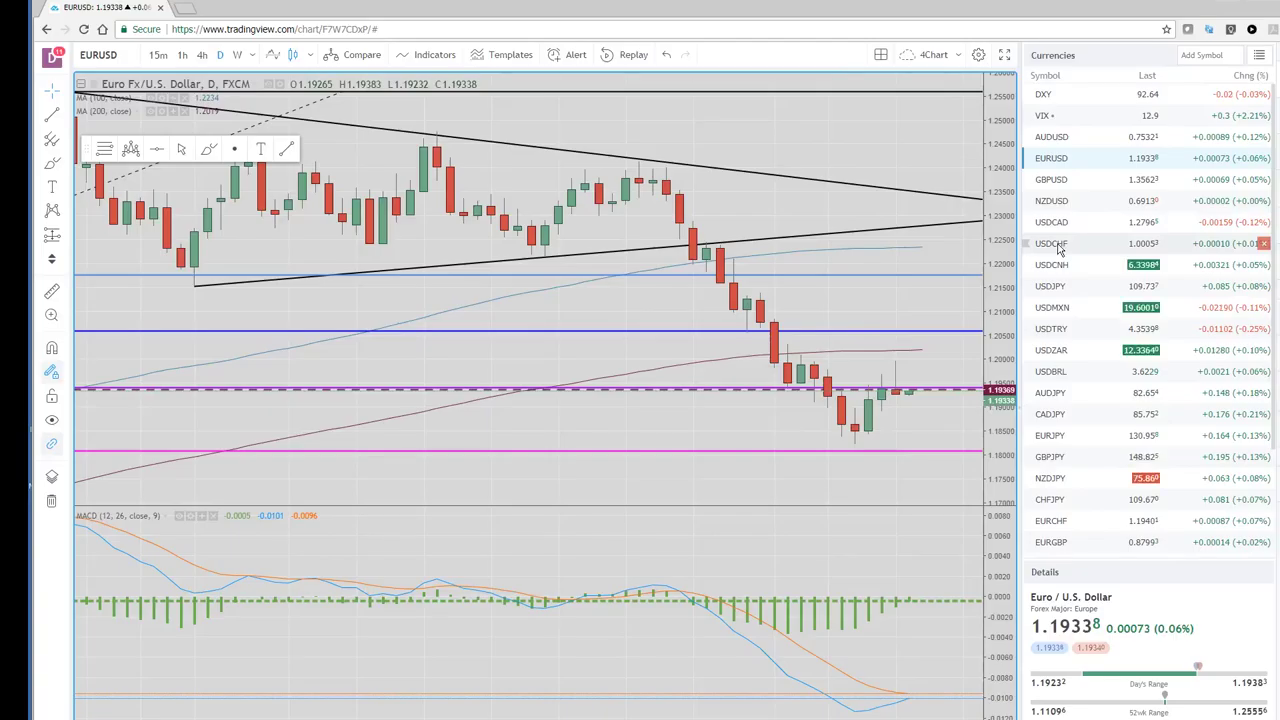
left_click(1060, 250)
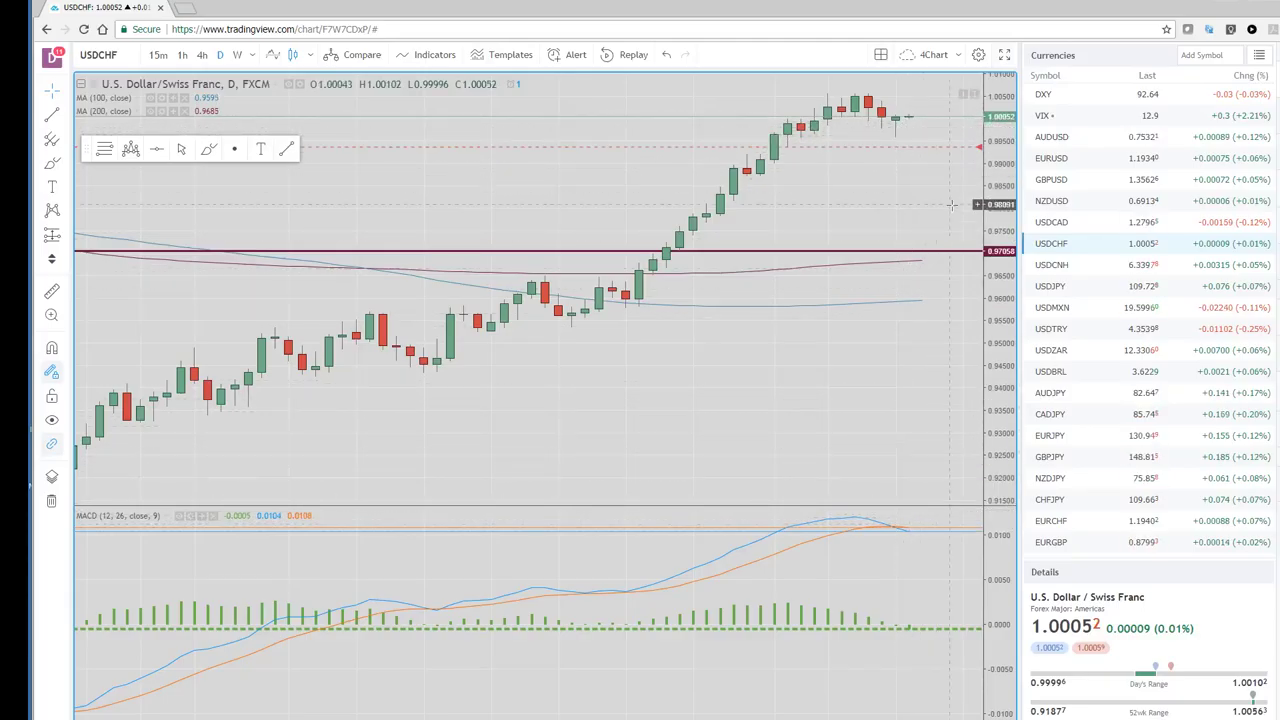
- Switch the chart from USDCHF to USDMXN
left_click(1066, 310)
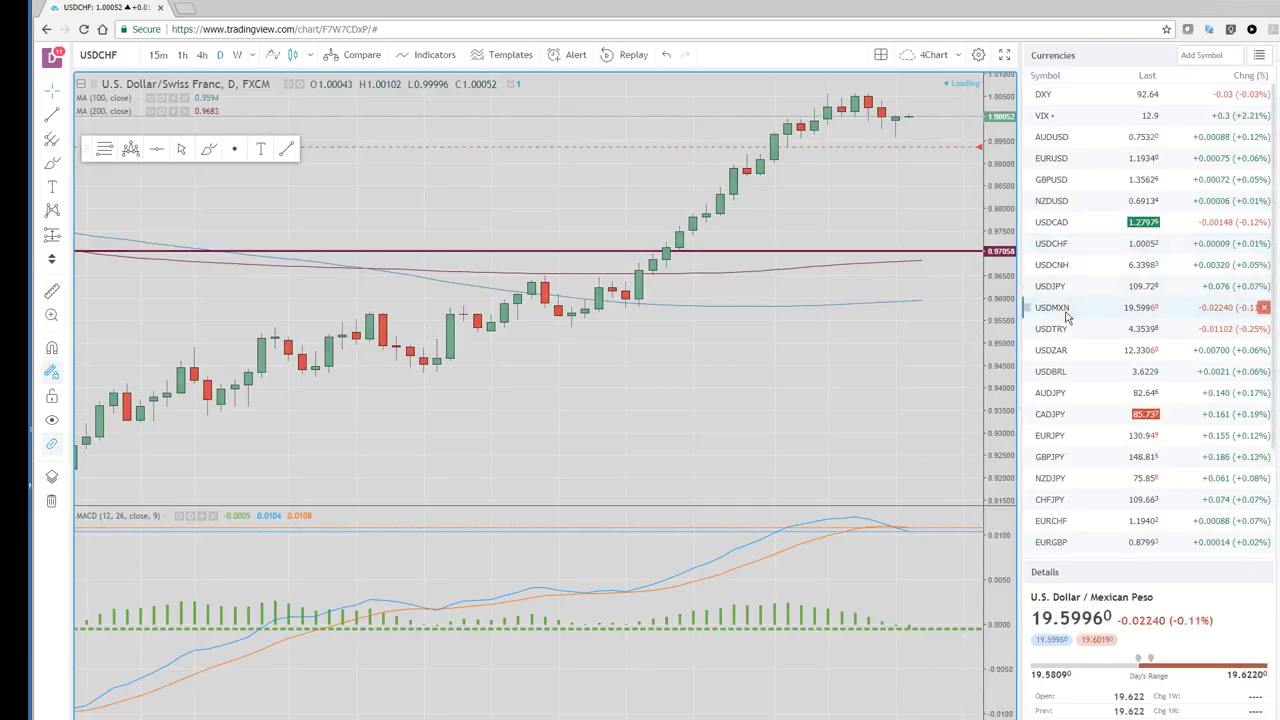
- Switch to the NZDUSD daily chart and zoom out
left_click(1058, 204)
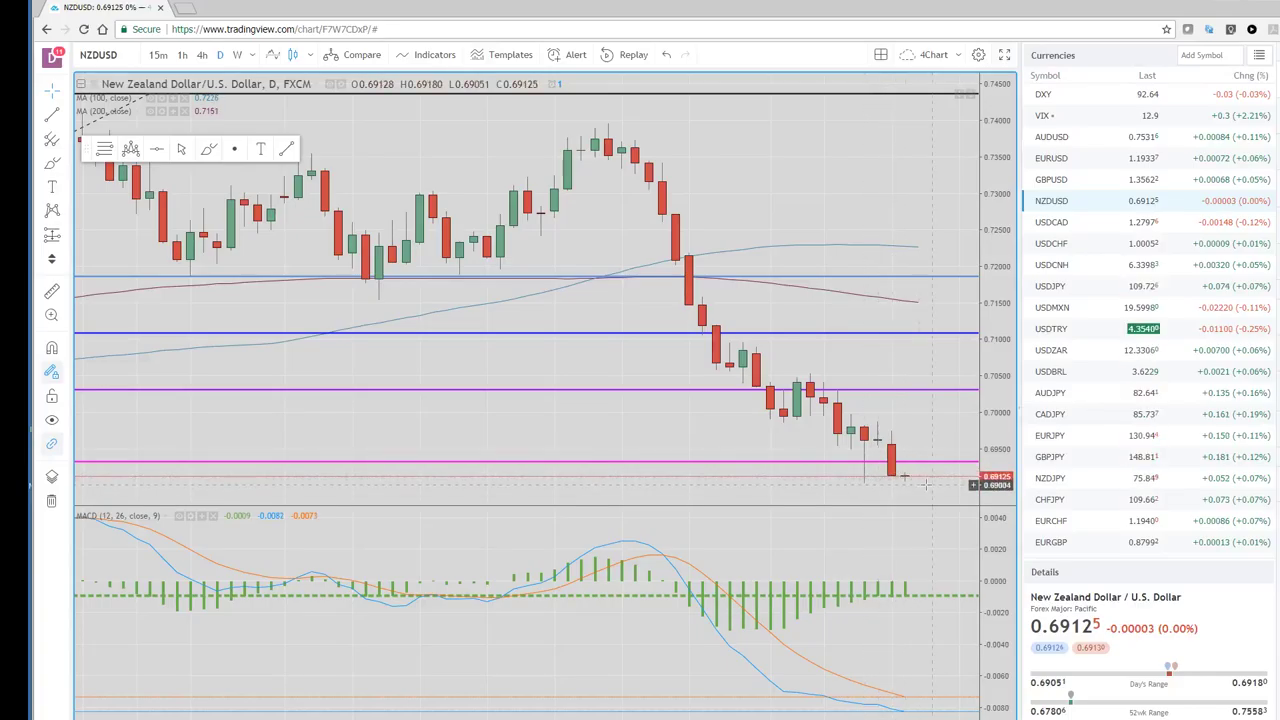
scroll(881, 468, "down", 3)
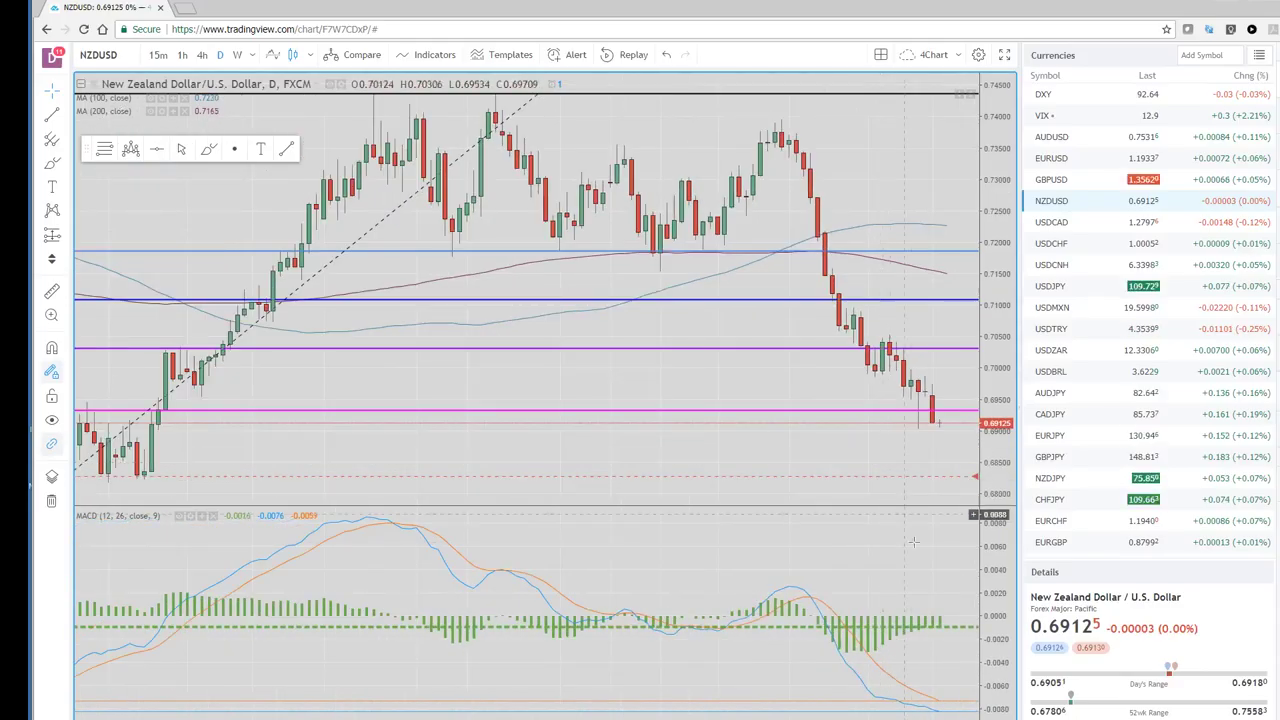
- Maximize the weekly NZDUSD pane from the four-chart layout, zoom far out, then partly back in
key("alt+Return")
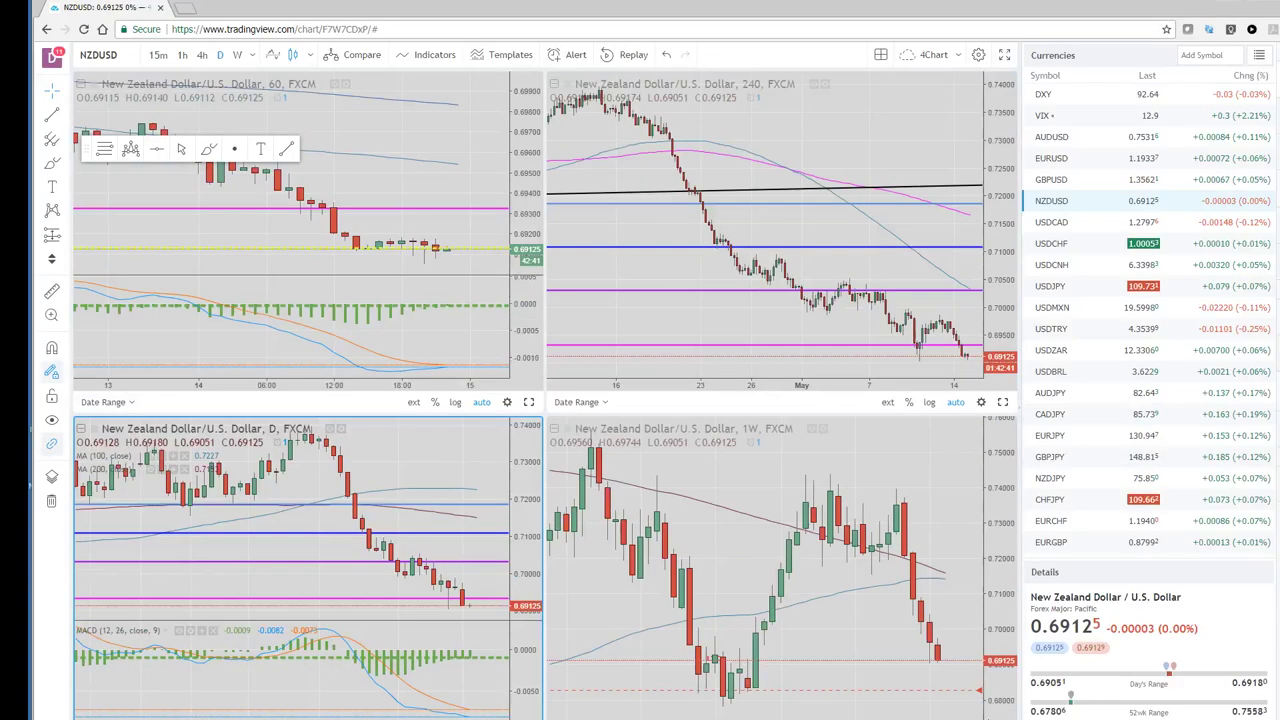
left_click(1003, 401)
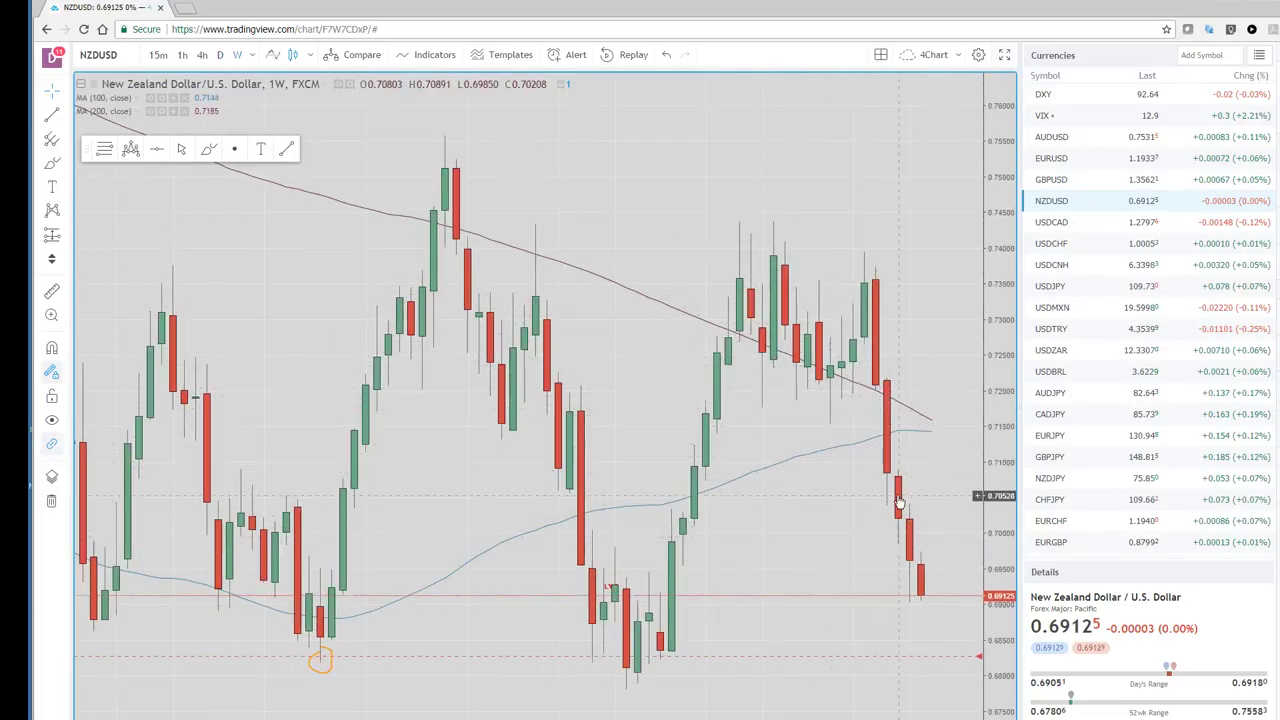
scroll(843, 452, "down", 1)
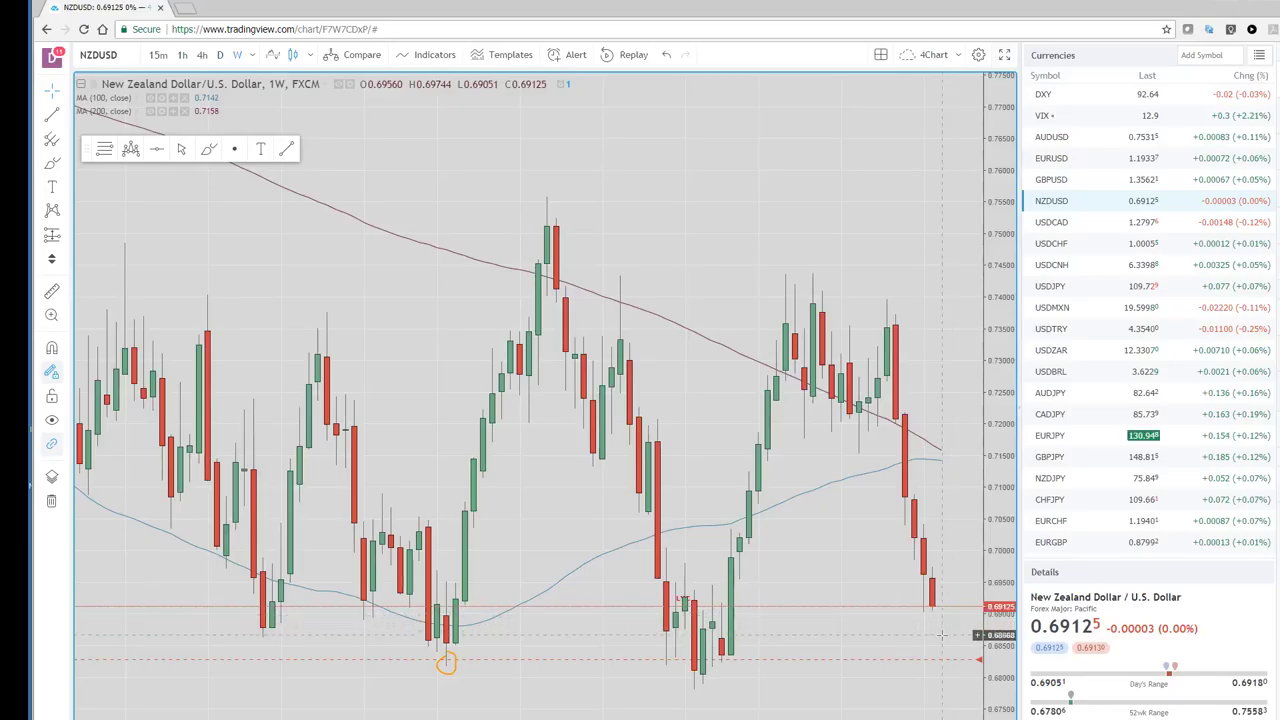
scroll(850, 657, "down", 3)
scroll(850, 657, "down", 2)
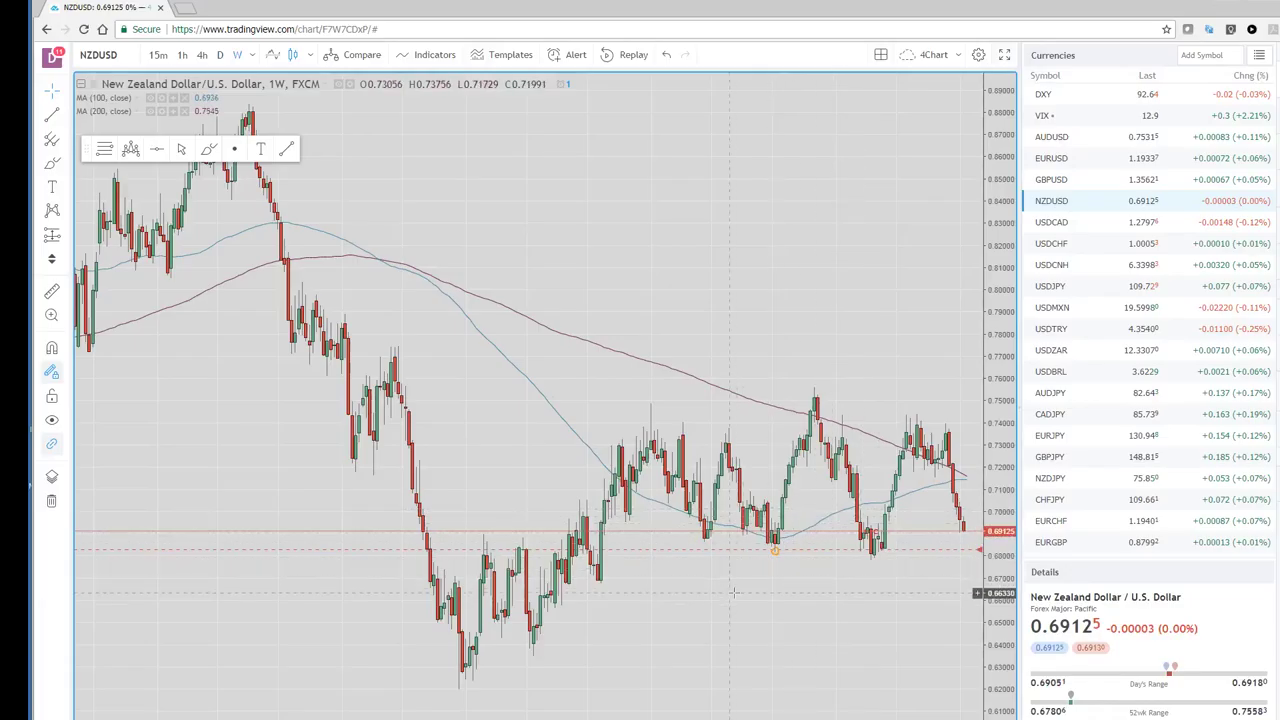
scroll(757, 601, "up", 2)
scroll(757, 601, "up", 3)
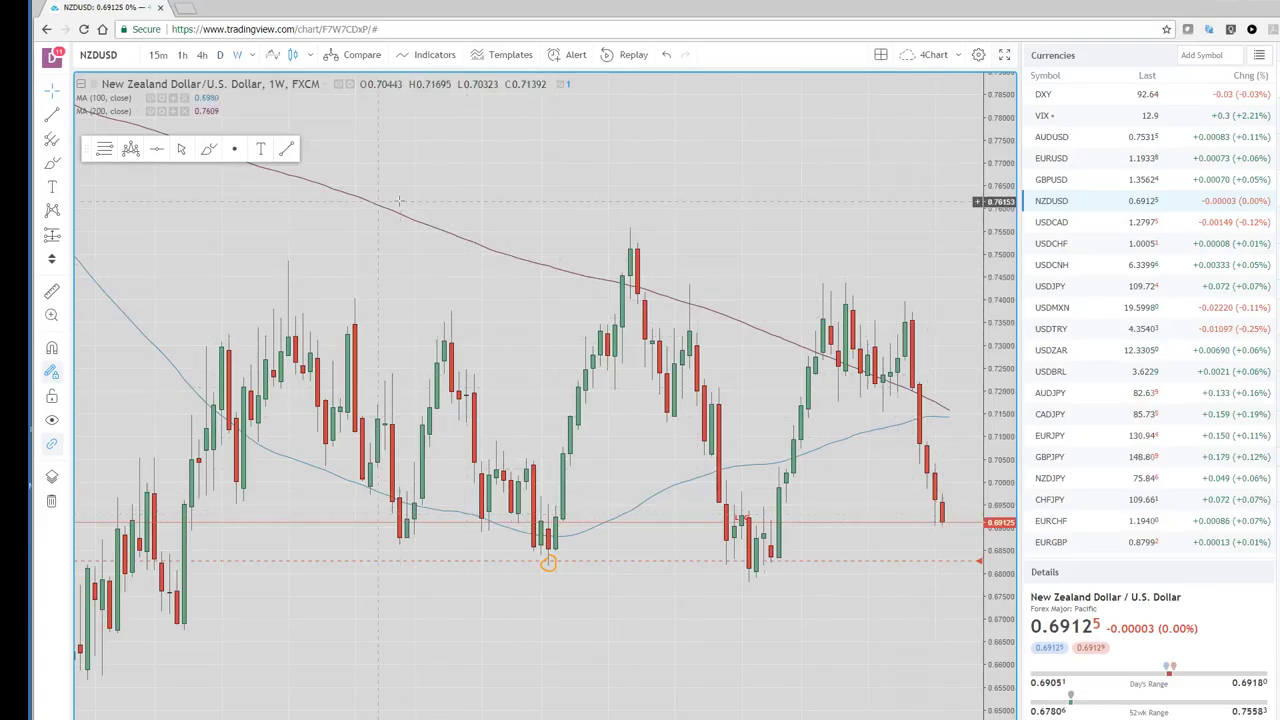
- Change the symbol to NZDSEK, zoom in, and restore the four-timeframe layout
left_click(132, 57)
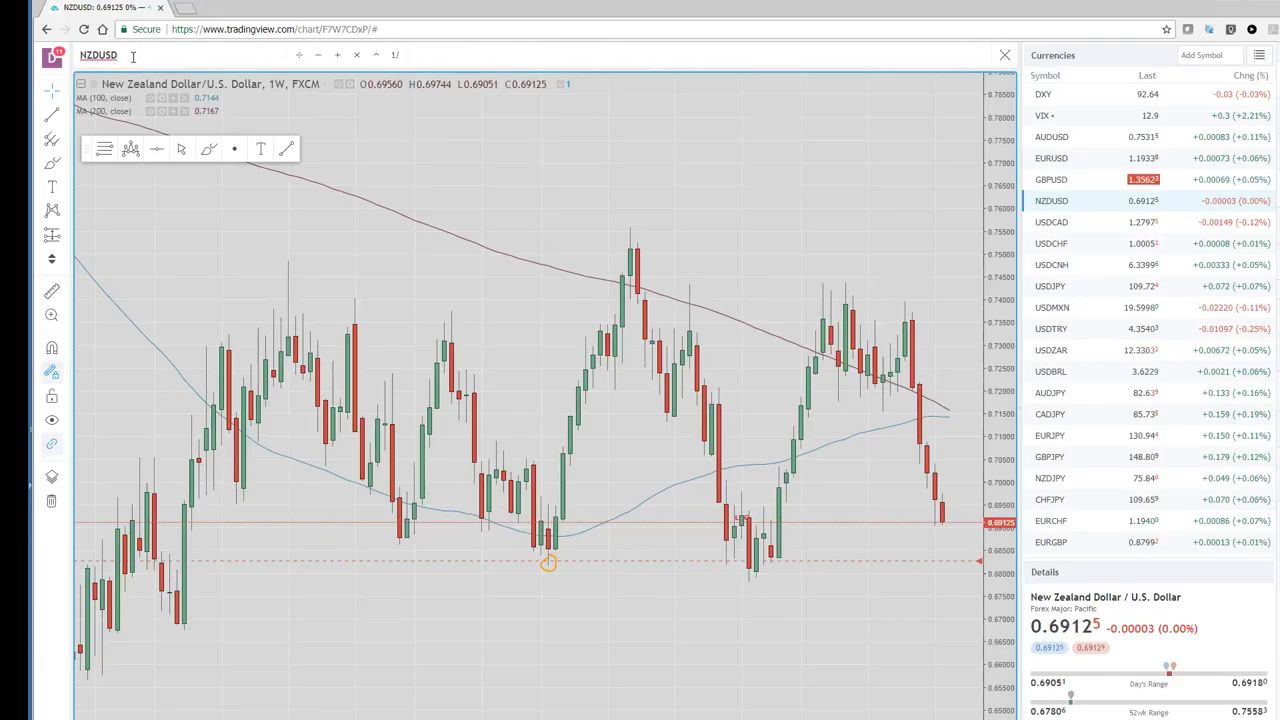
type("NZDSEK")
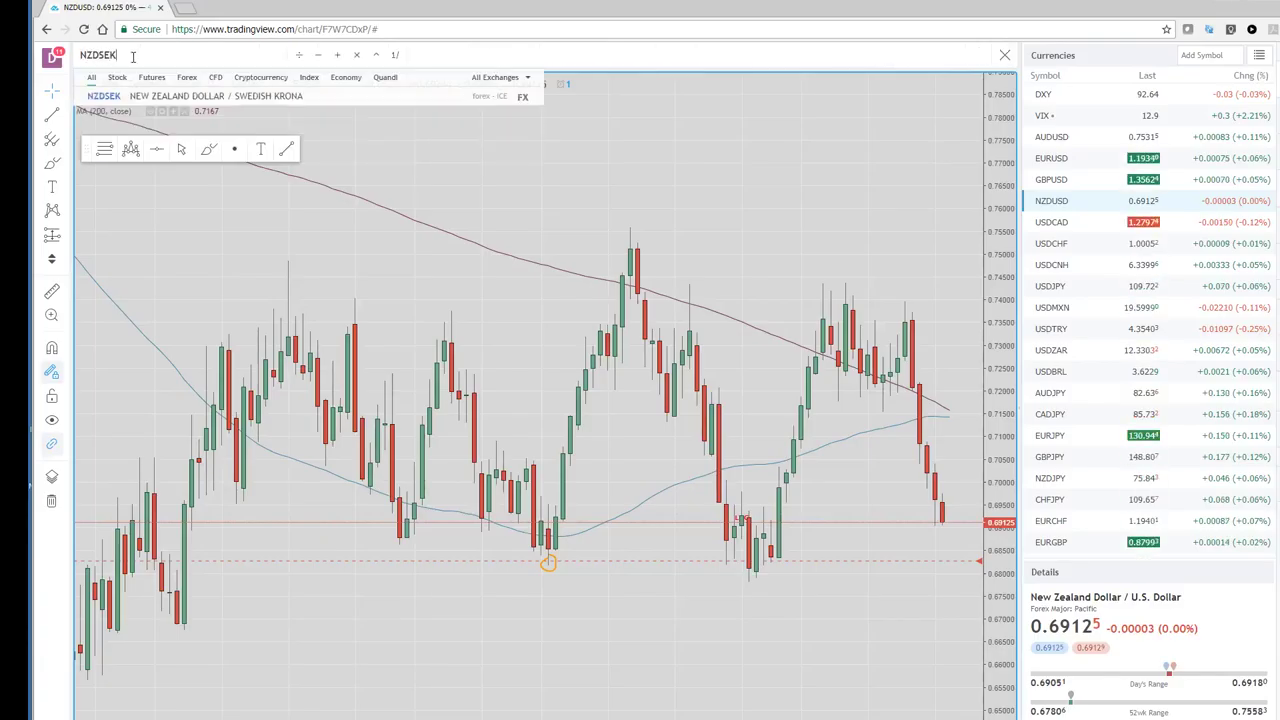
key("Return")
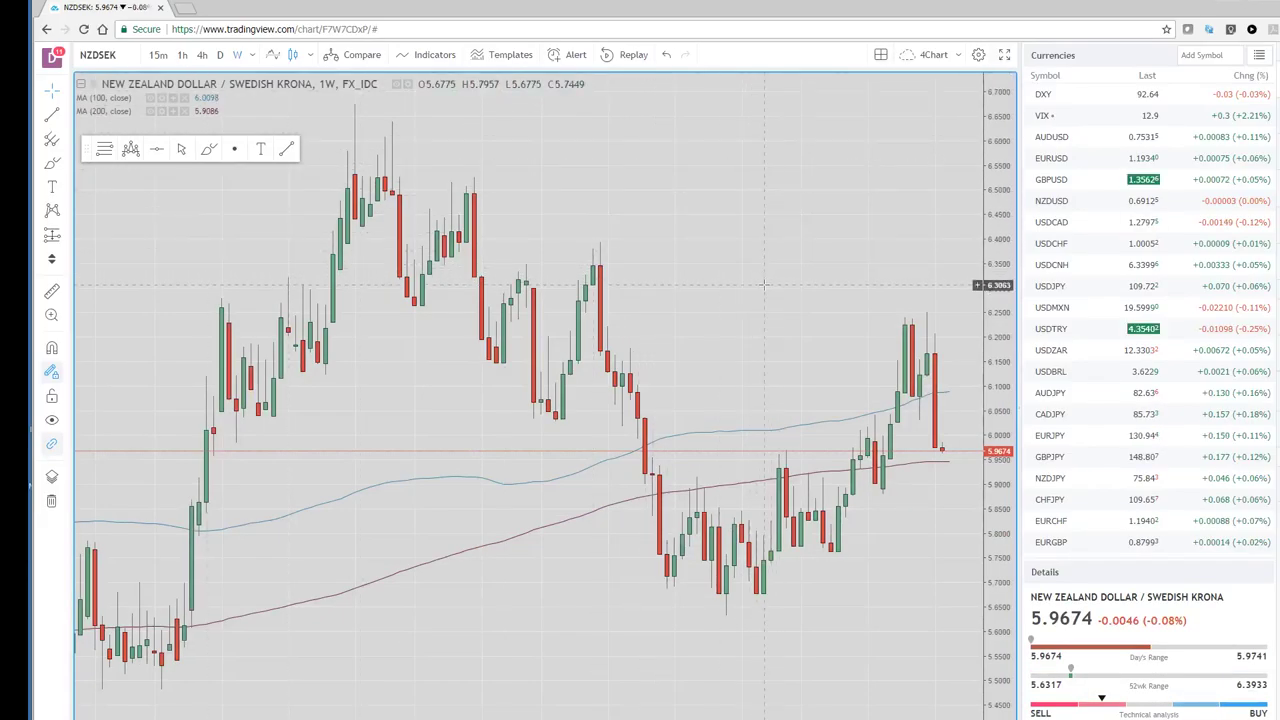
scroll(764, 285, "up", 1)
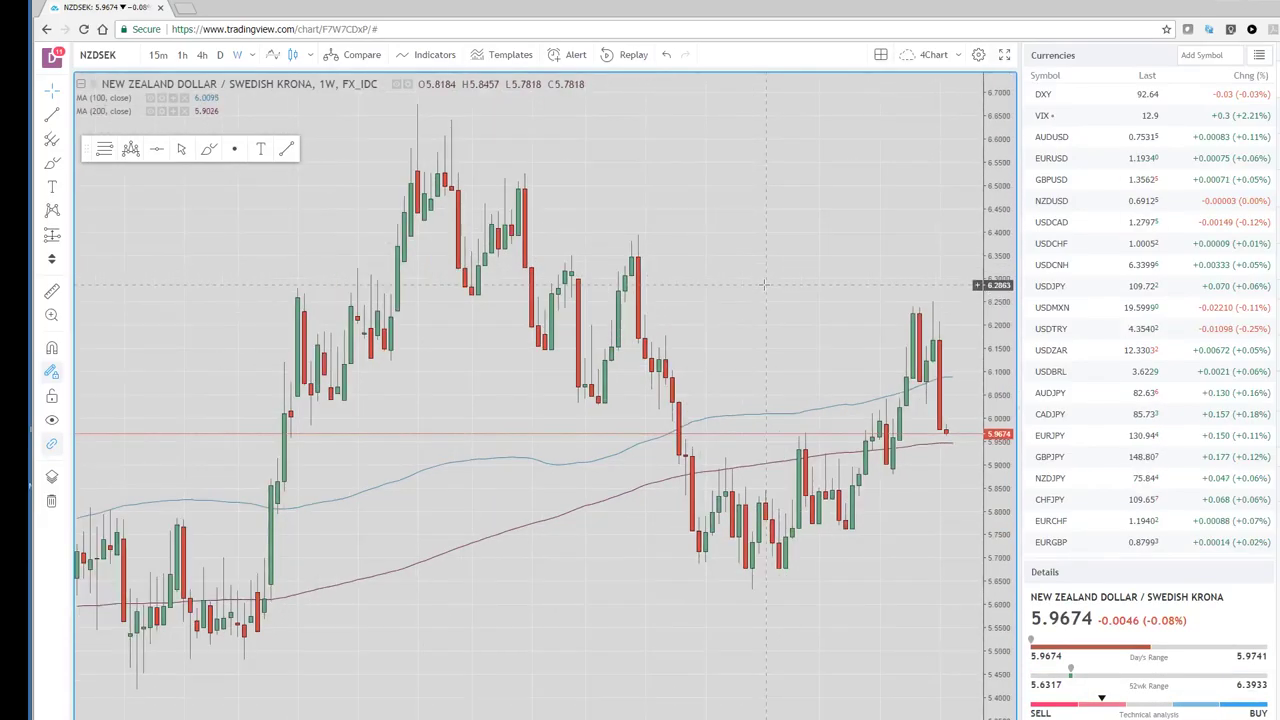
scroll(764, 285, "up", 1)
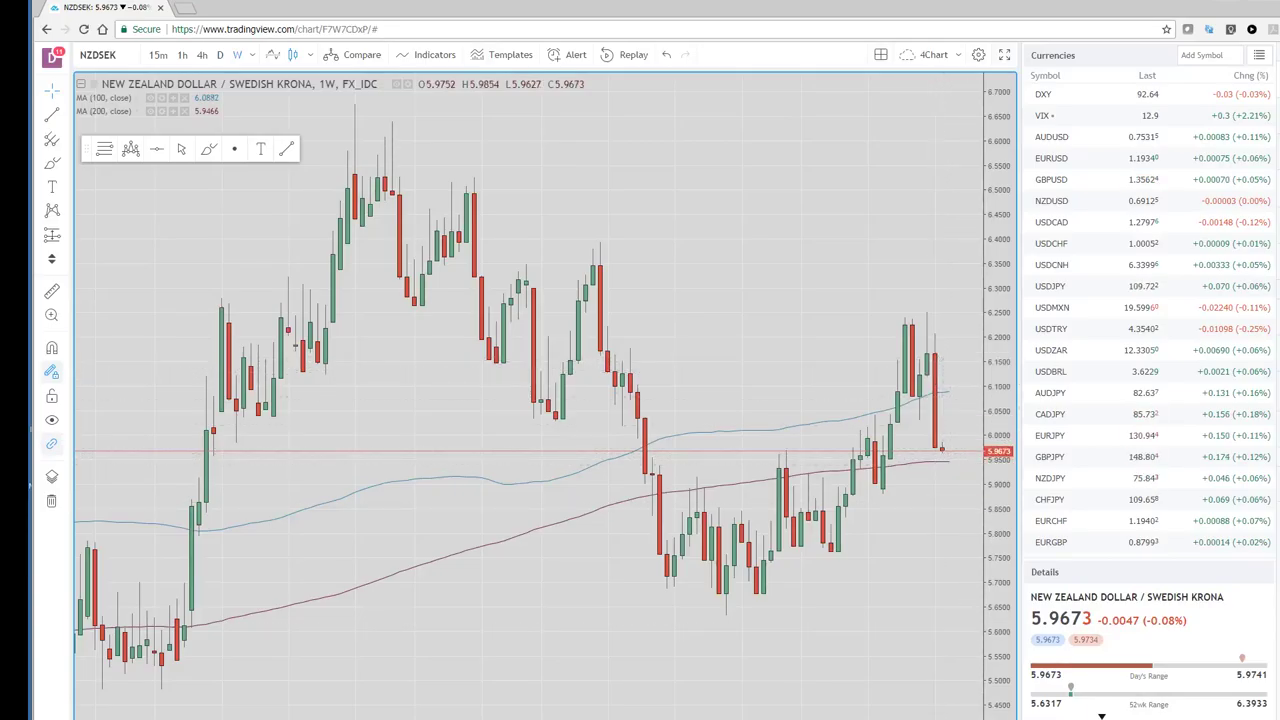
key("alt+Enter")
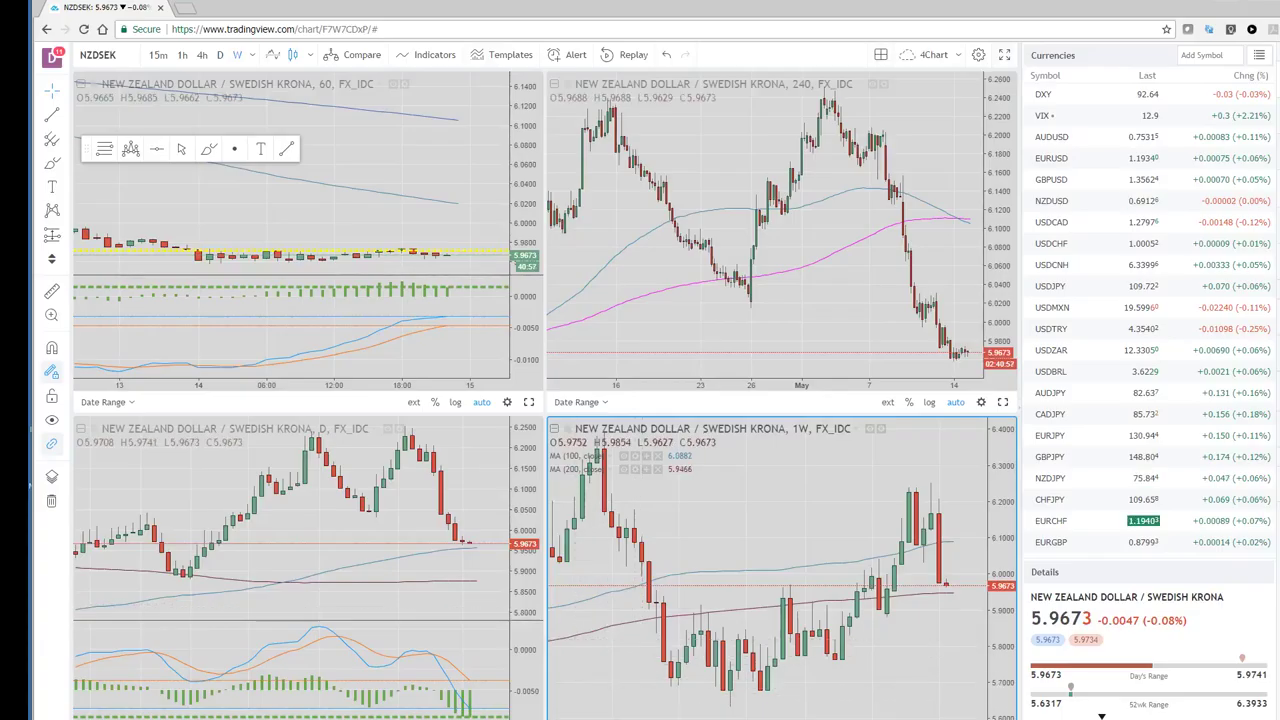
- Maximize the NZDSEK daily pane, adjust its zoom, then switch to EURSEK
left_click(400, 560)
key("alt+Enter")
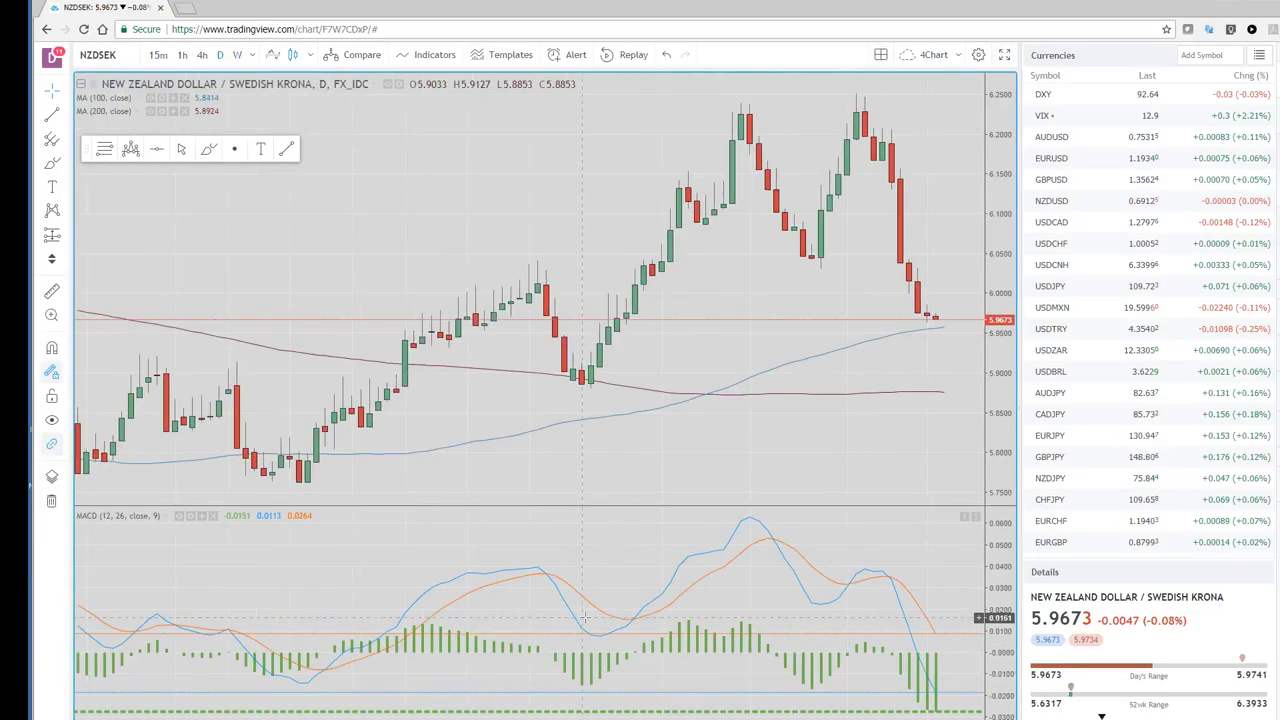
scroll(585, 617, "down", 3)
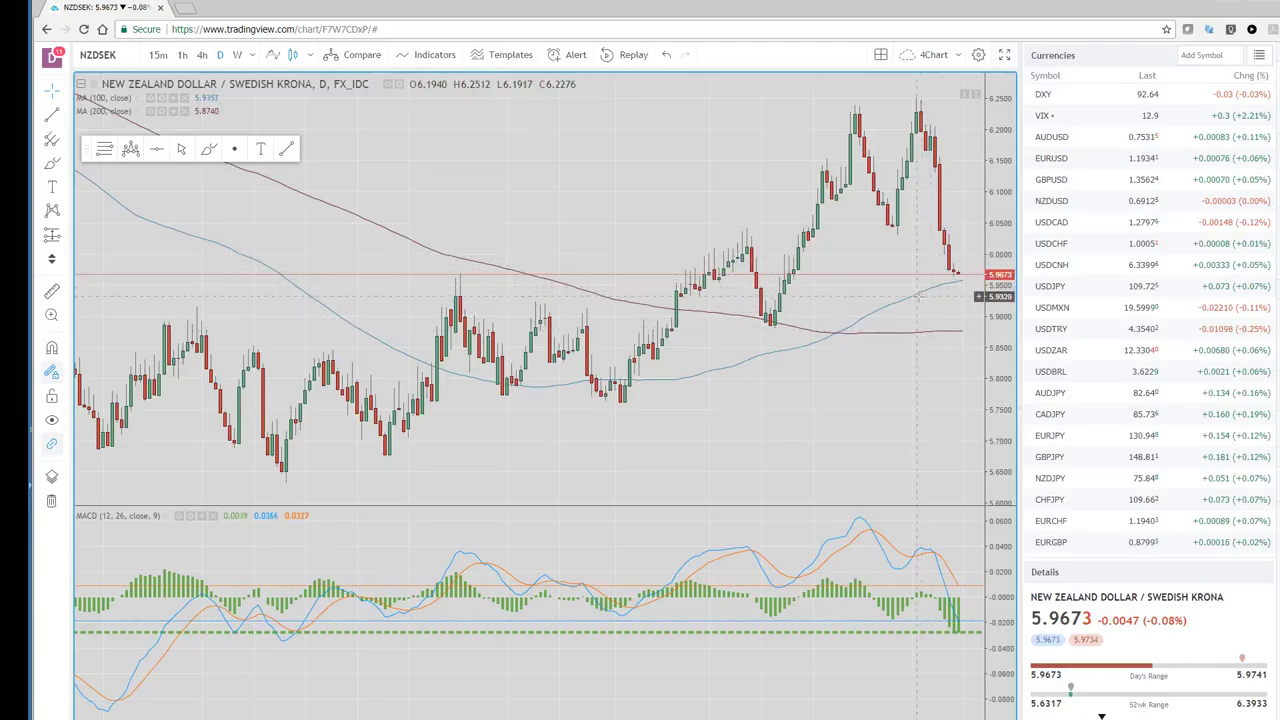
scroll(916, 300, "up", 2)
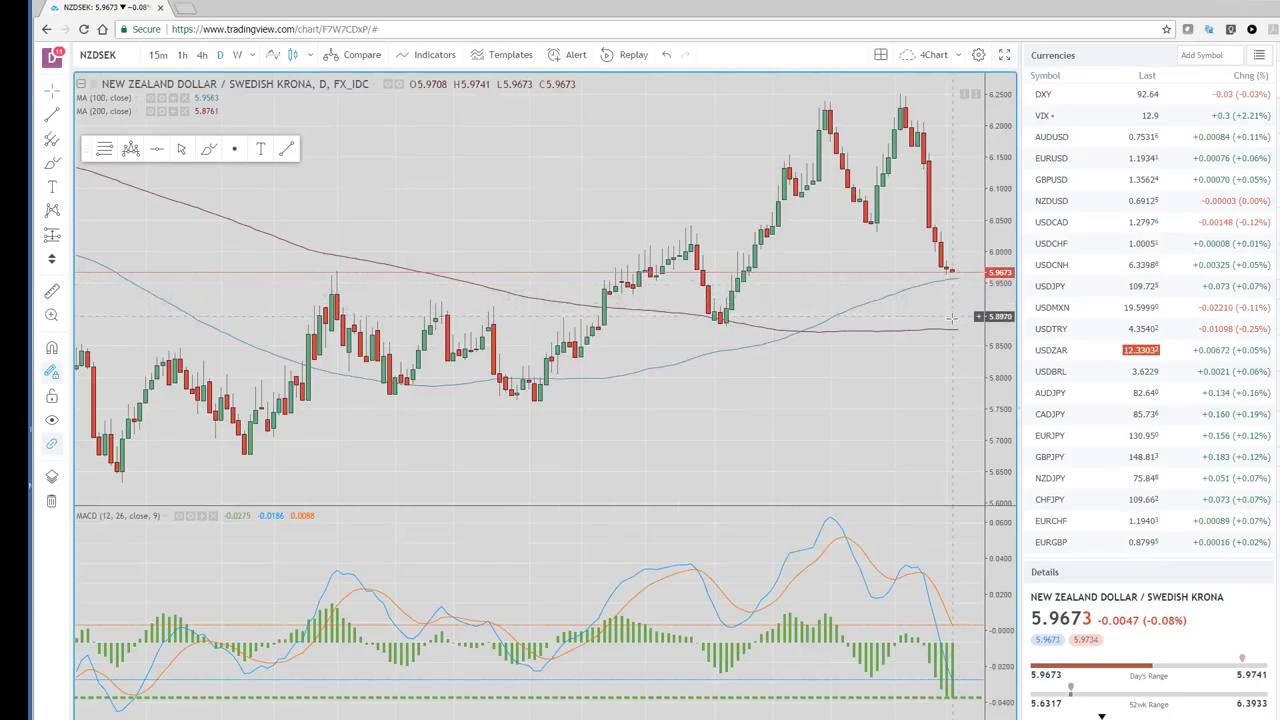
scroll(878, 387, "up", 1)
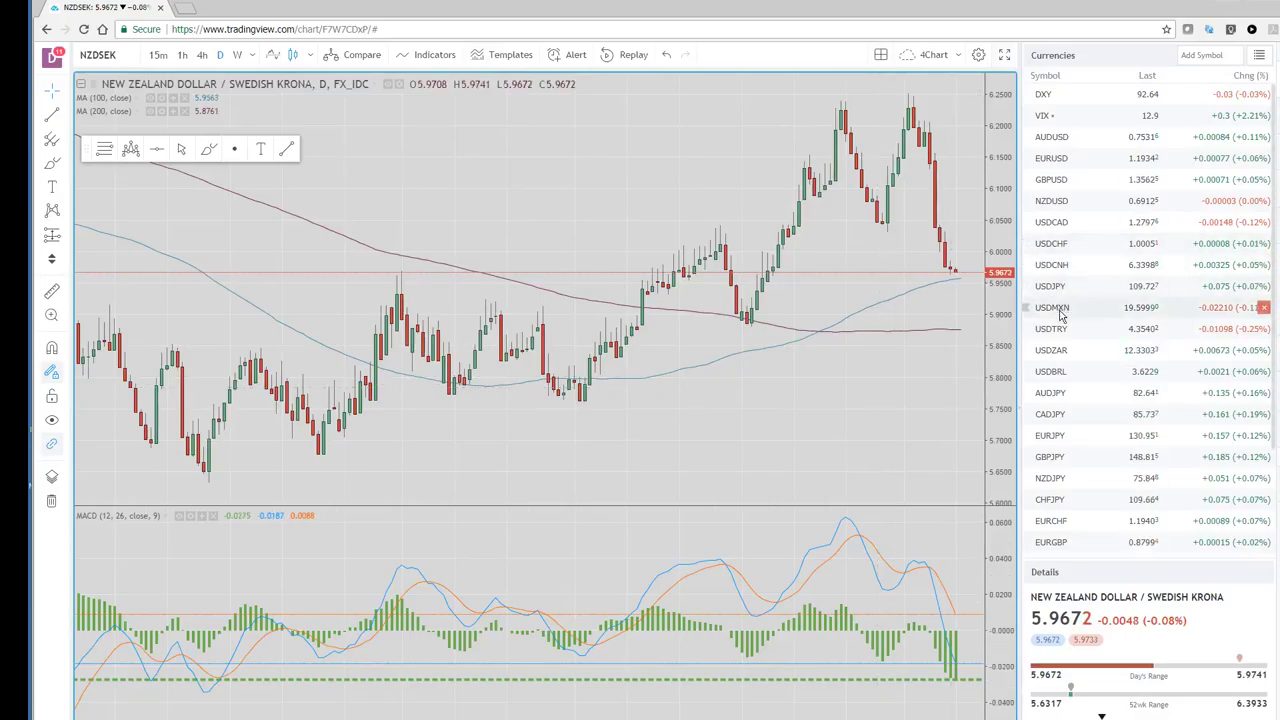
scroll(1068, 440, "down", 2)
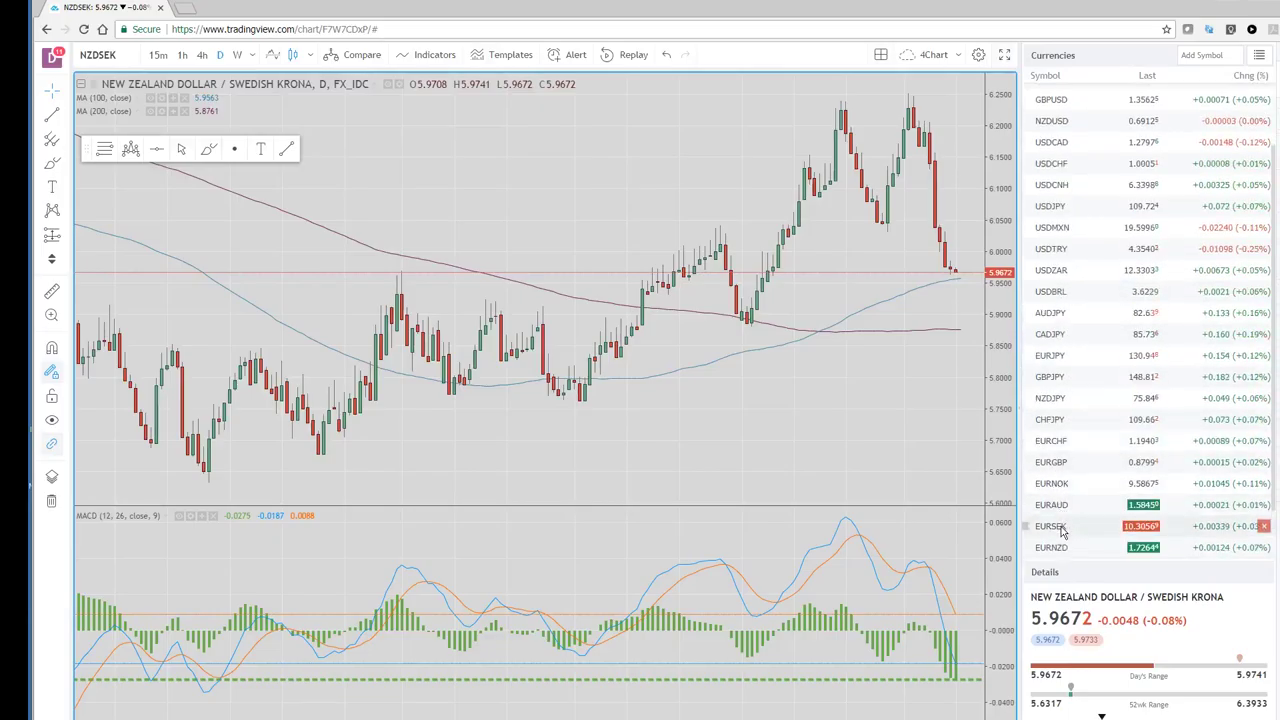
left_click(1062, 528)
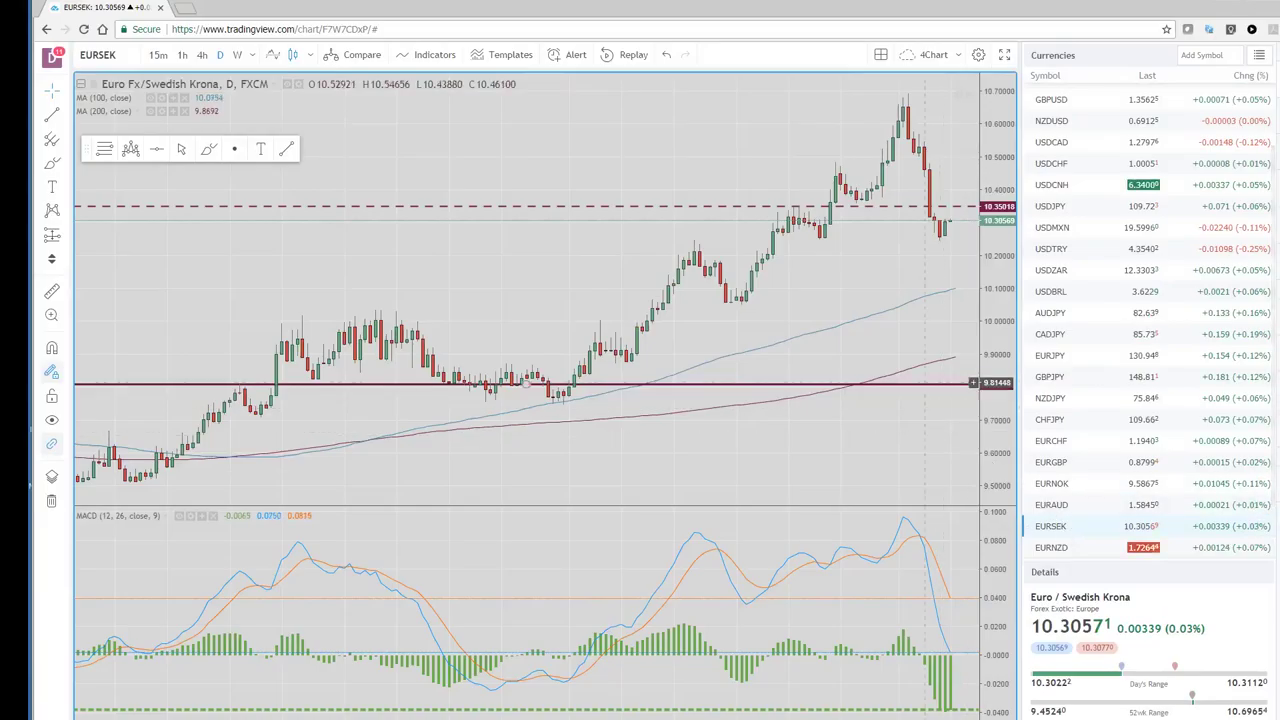
- Zoom in on the EURSEK daily levels, then switch to USDJPY
scroll(860, 275, "up", 2)
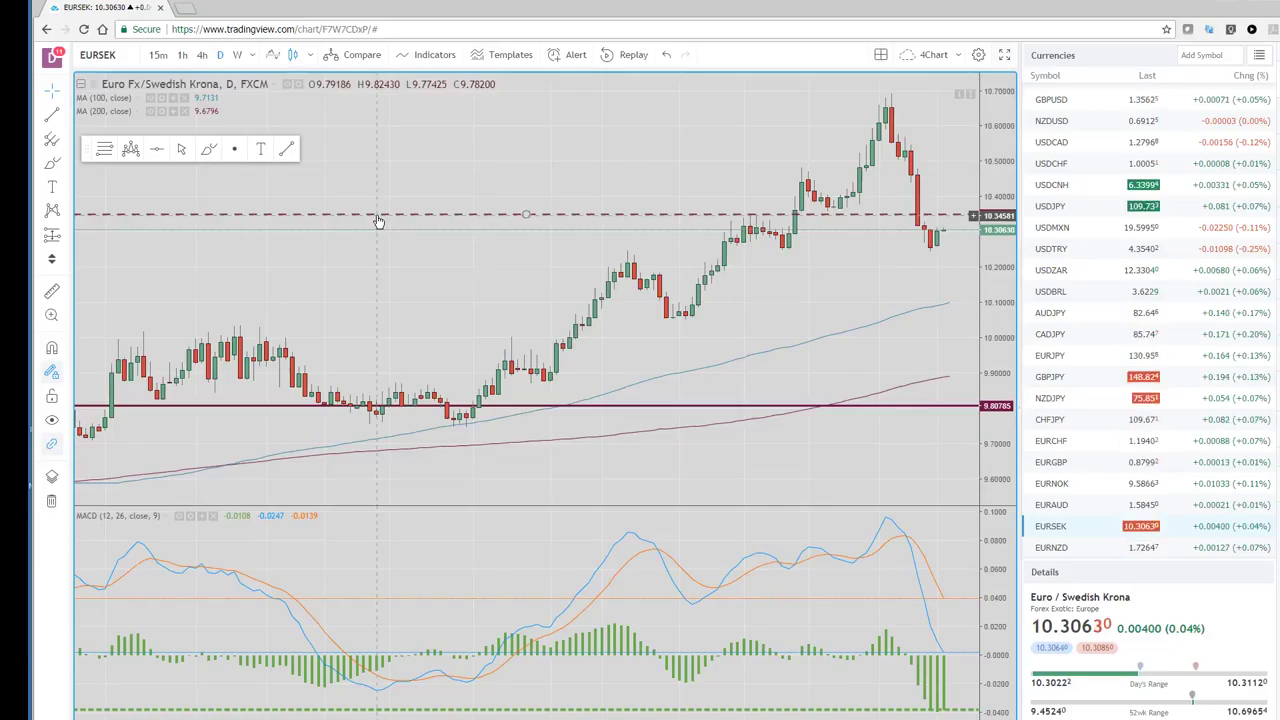
left_click(1083, 210)
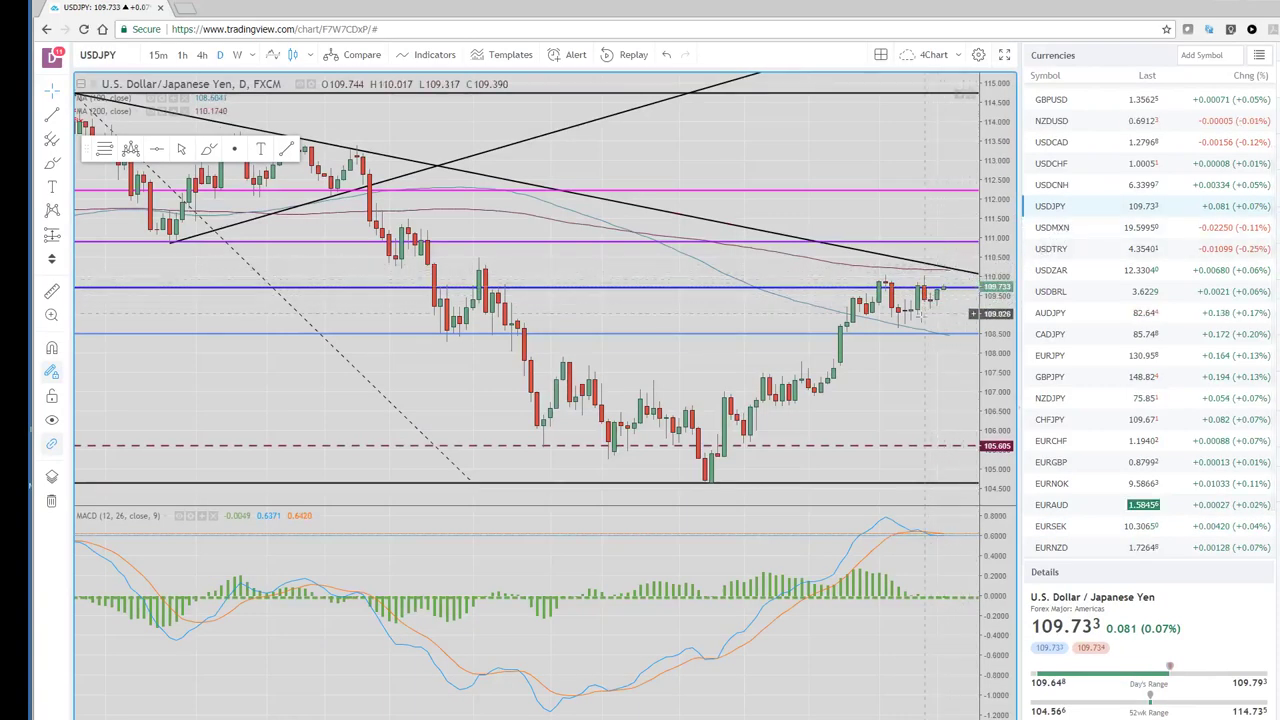
- Zoom in on USDJPY's trendlines, then switch to USDCAD and zoom its Fibonacci chart
scroll(925, 307, "up", 2)
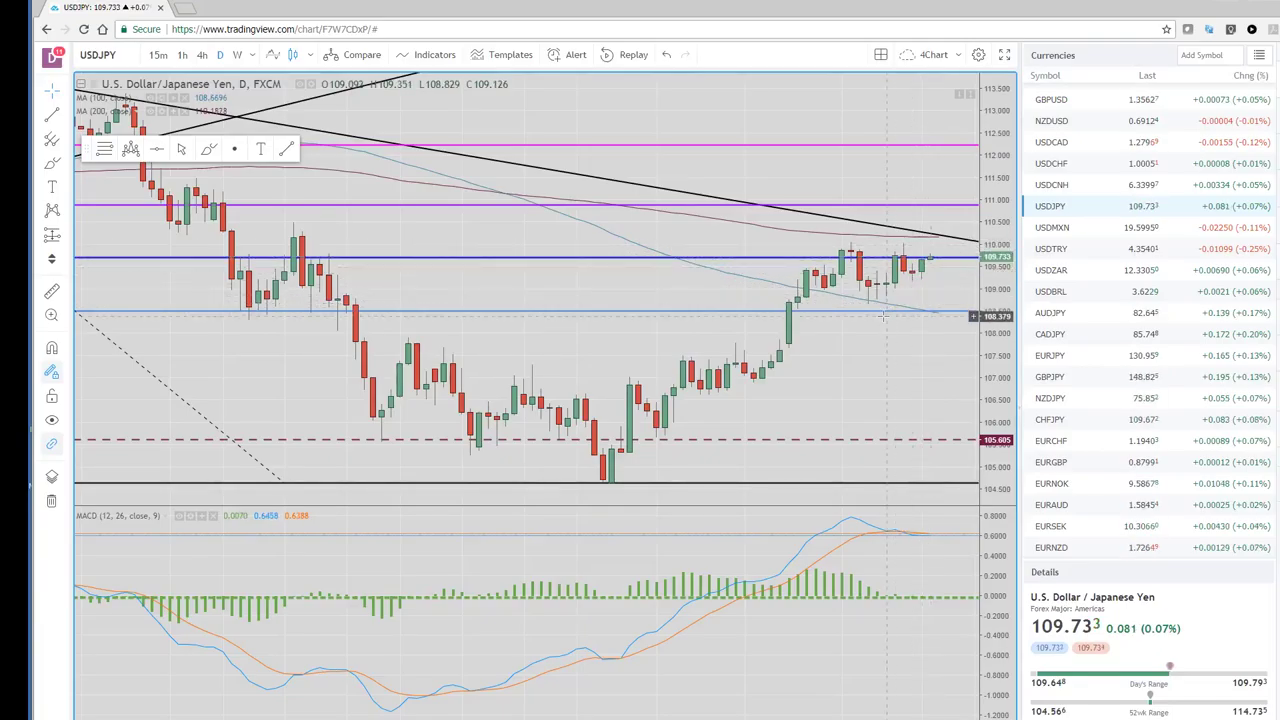
scroll(884, 316, "up", 1)
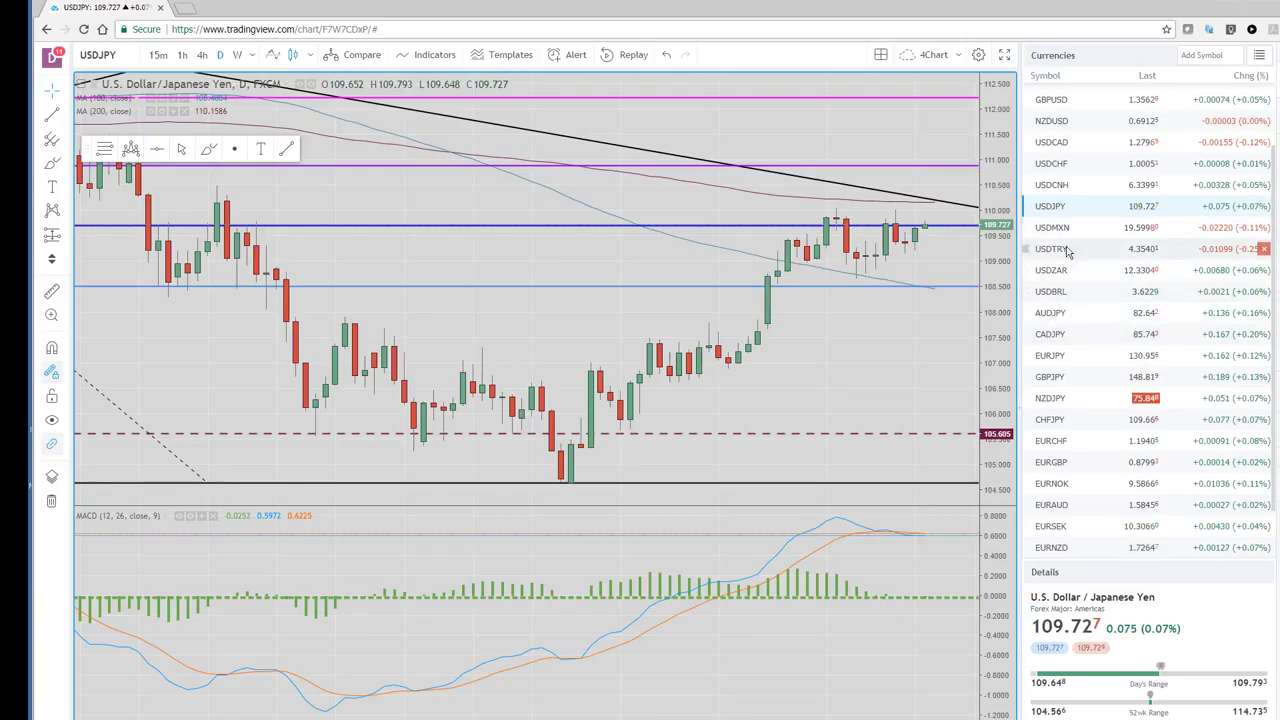
left_click(1062, 148)
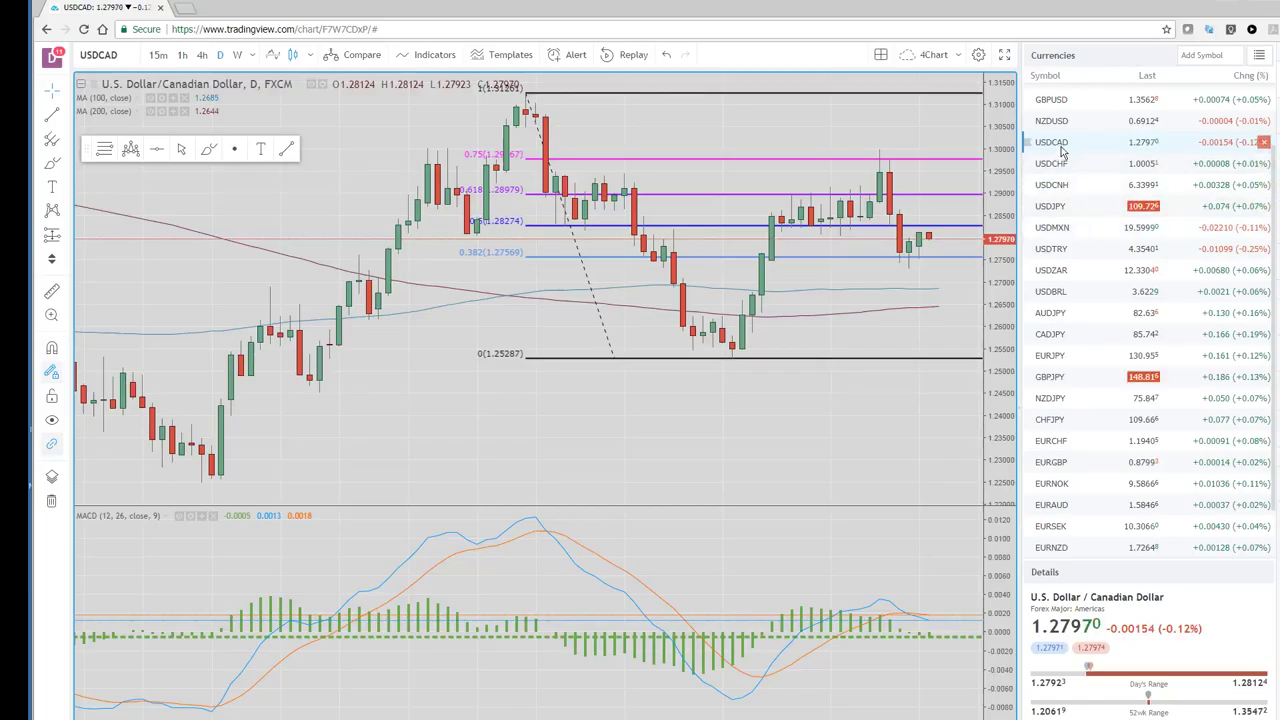
scroll(1080, 218, "up", 2)
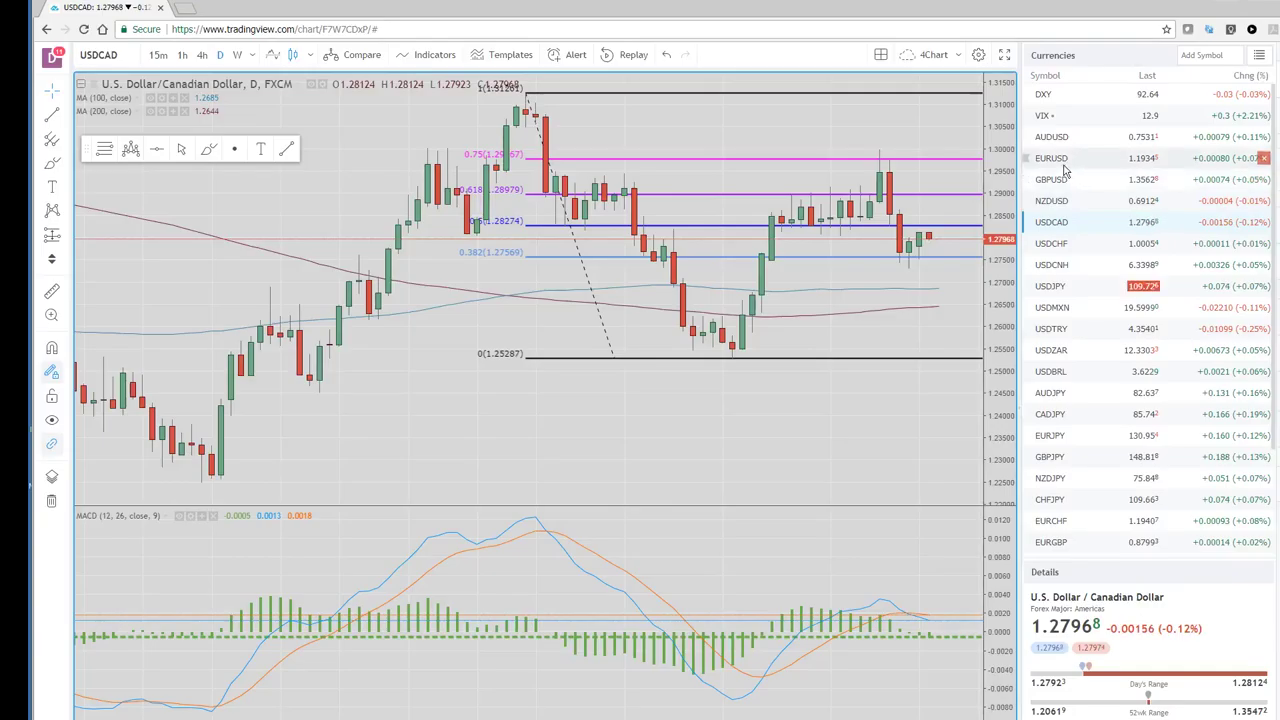
- Switch the chart to EURUSD to show its triangle trendlines, horizontal levels and MACD
left_click(1063, 168)
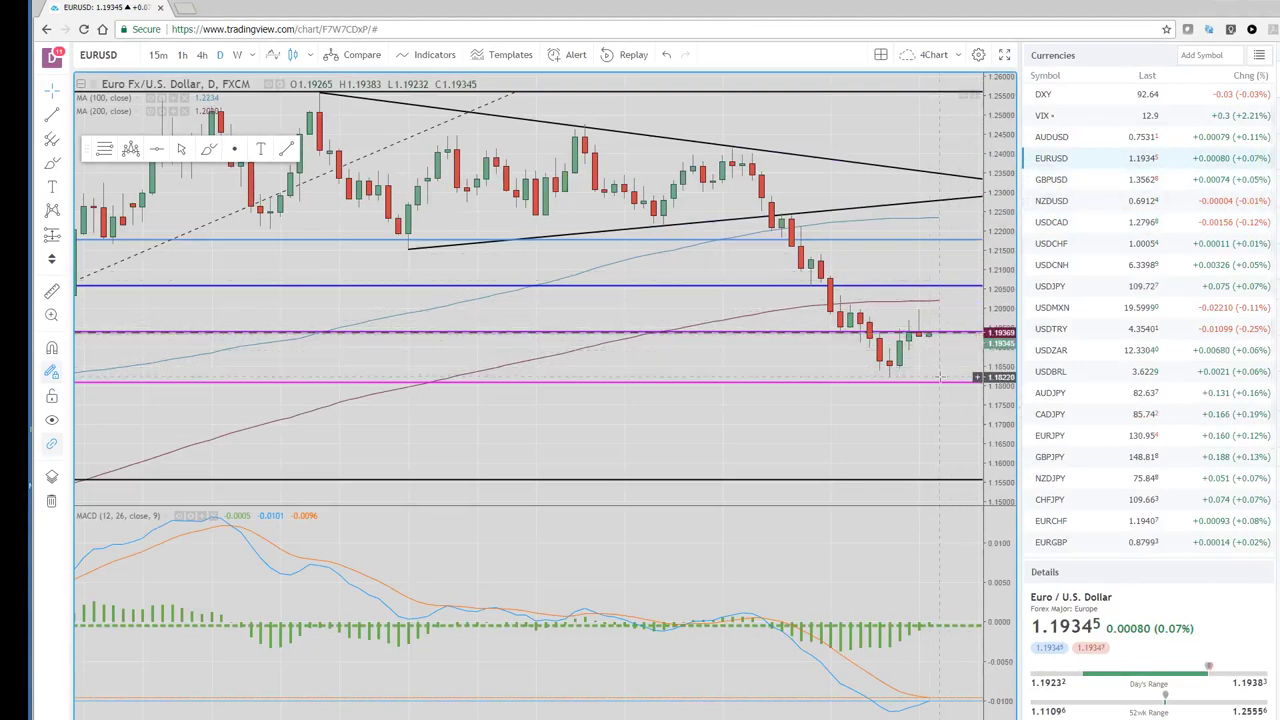
- Switch the chart to USDMXN, the U.S. Dollar / Mexican Peso with its Fibonacci levels
left_click(1067, 314)
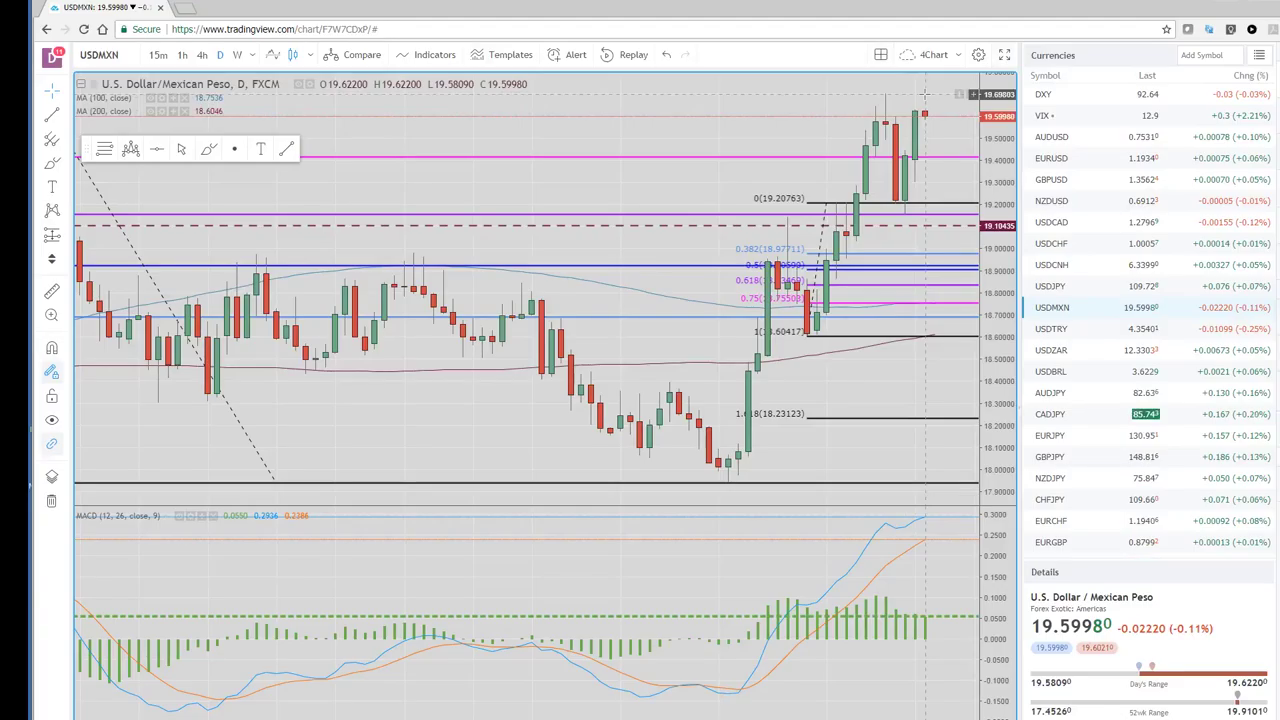
- Zoom out to a longer USDMXN history, then switch the chart to USDTRY
scroll(757, 150, "down", 2)
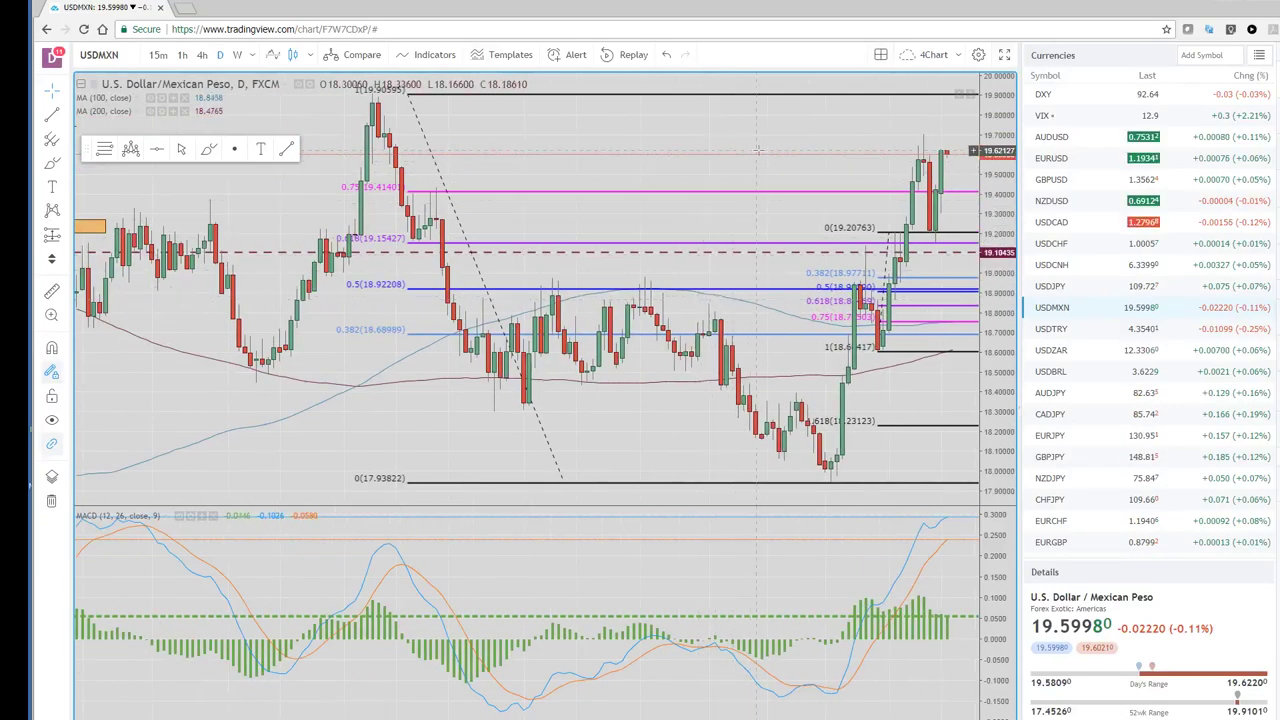
scroll(757, 150, "down", 1)
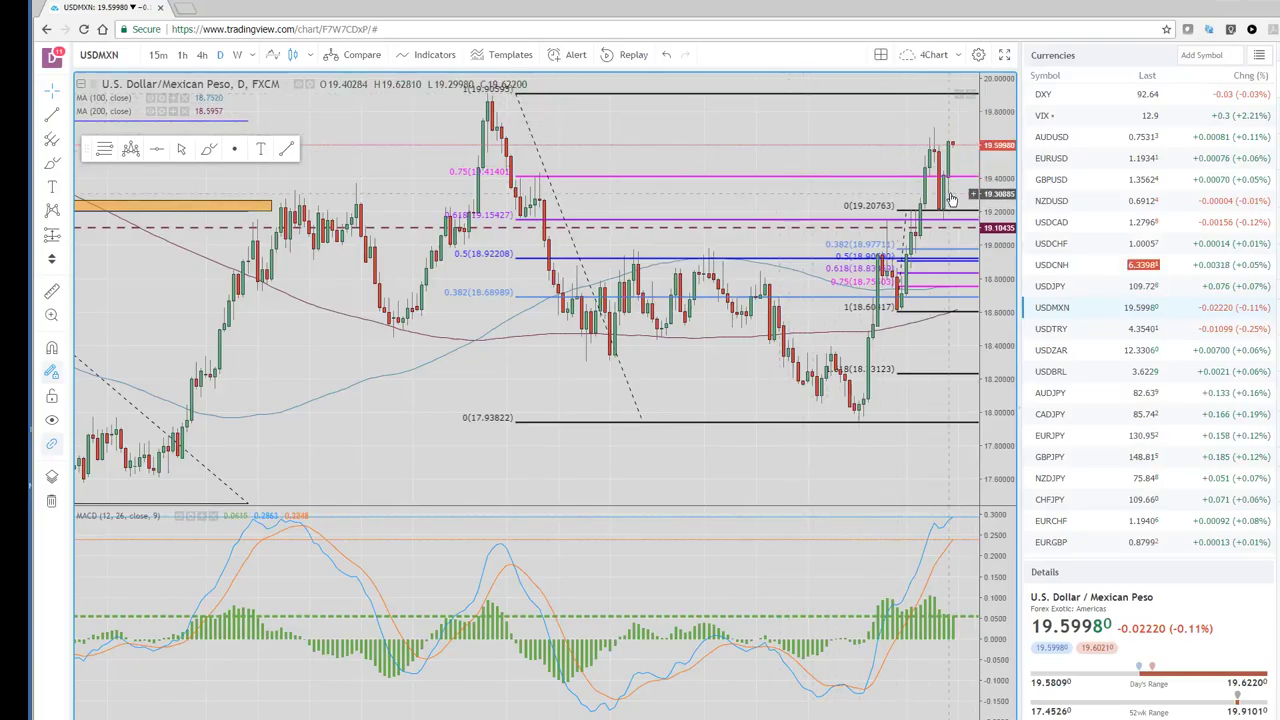
left_click(1056, 331)
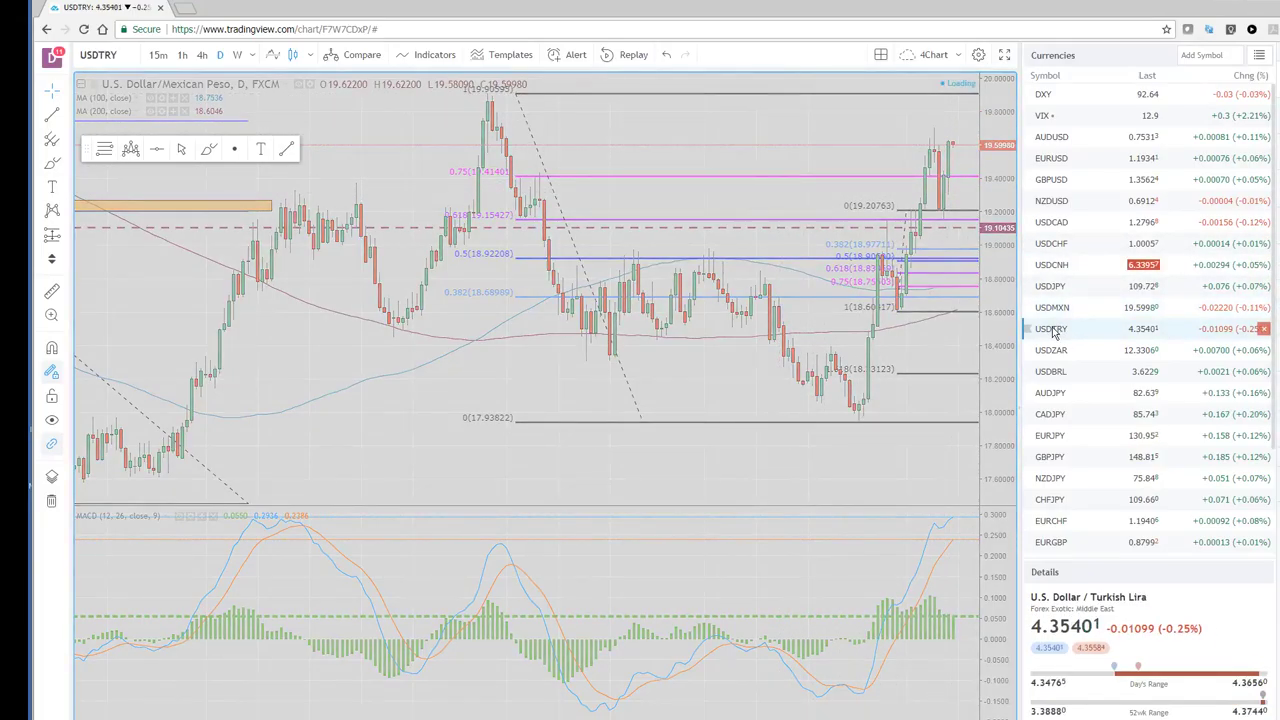
- Zoom in on the loaded USDTRY daily chart at 4.35401 with its horizontal level and MACD
scroll(960, 352, "up", 2)
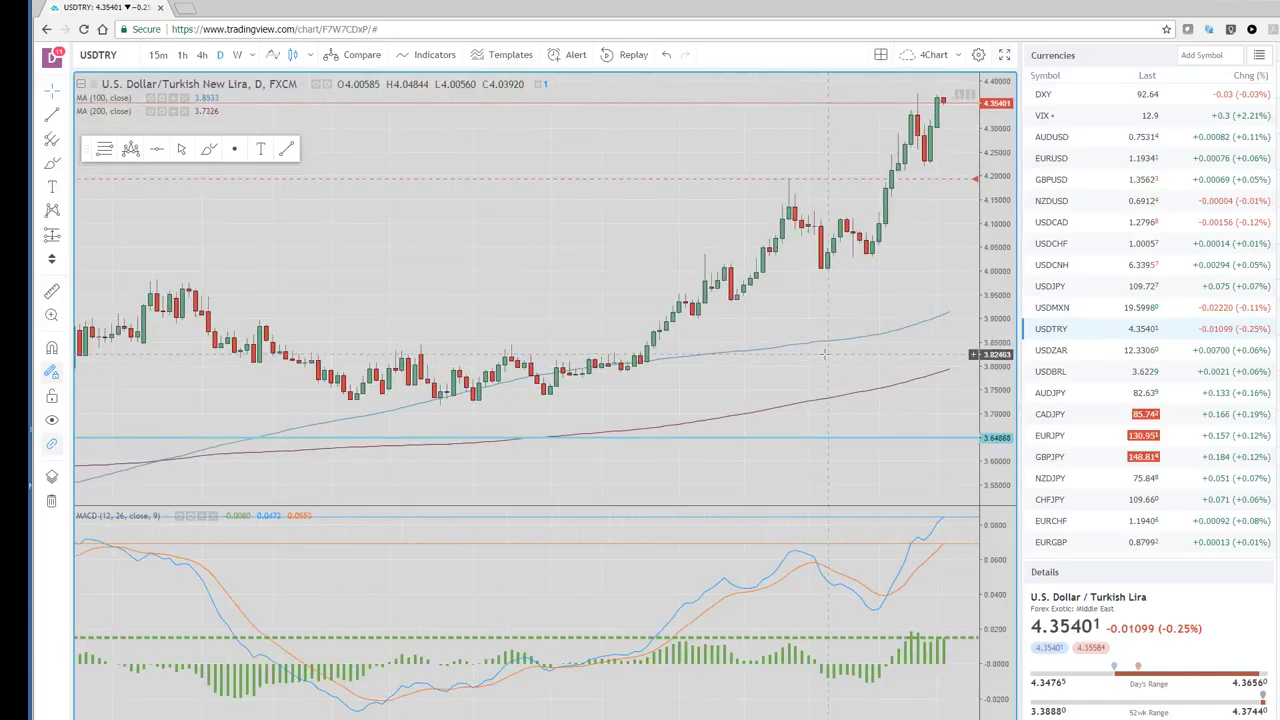